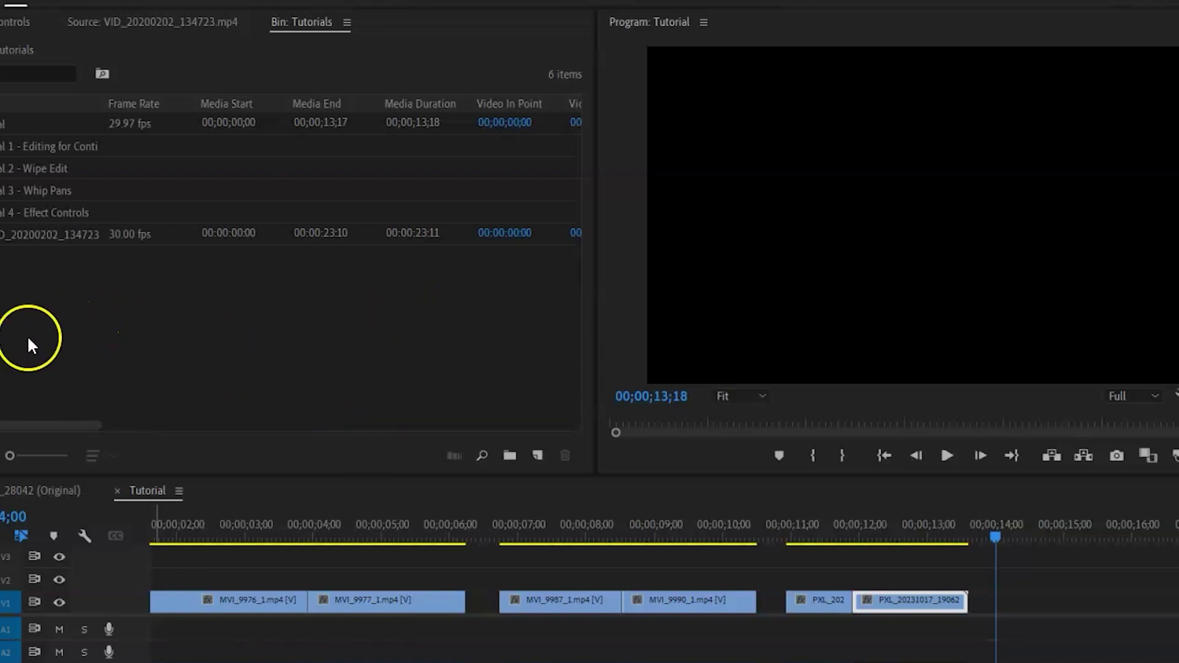
Select the VID_20200202_134723 clip in the Tutorials bin
left_click(6, 233)
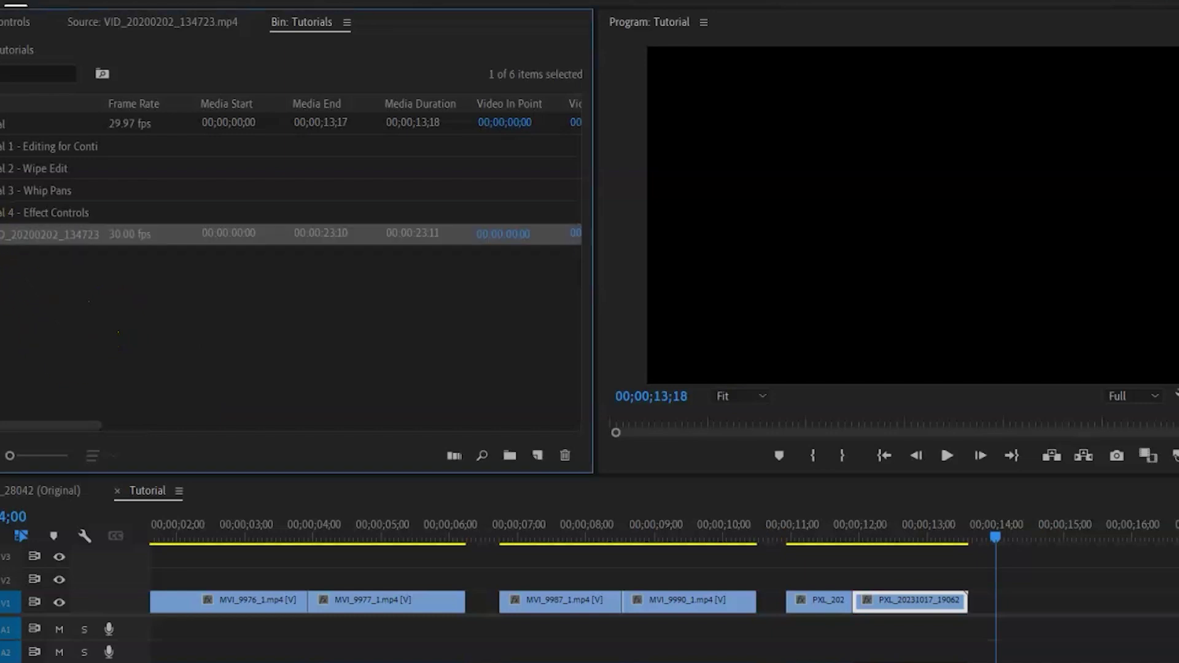
Preview VID_20200202_134723 in the Source Monitor to find the Lego wall collapse
double_click(6, 234)
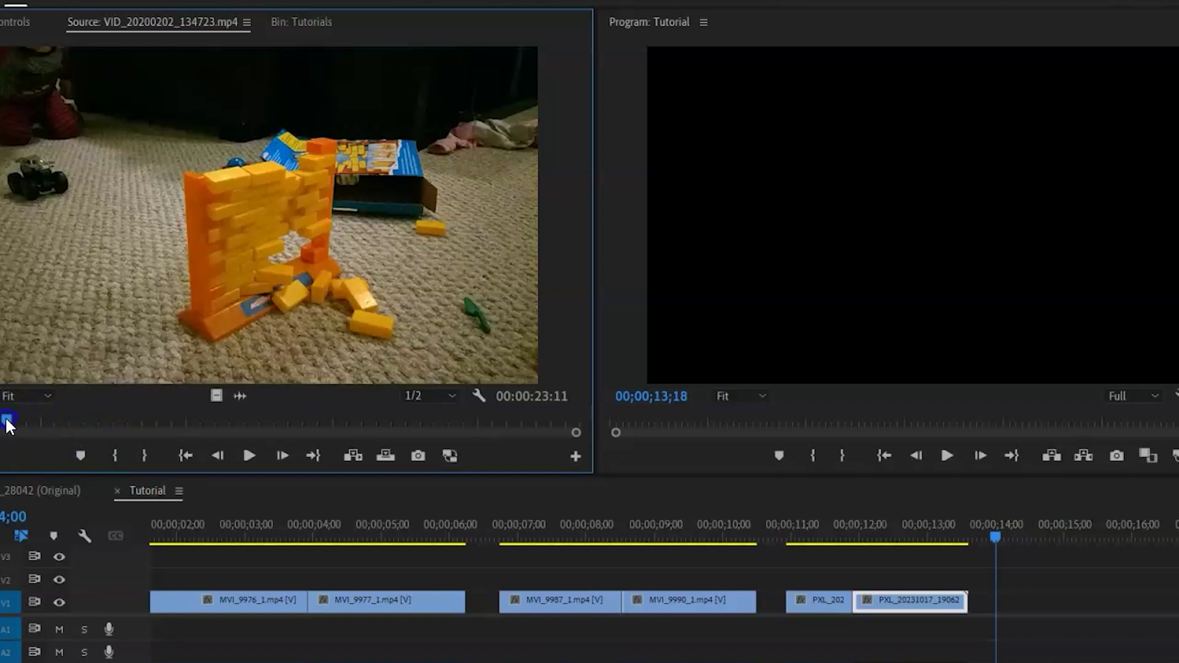
left_click_drag(6, 416, 16, 416)
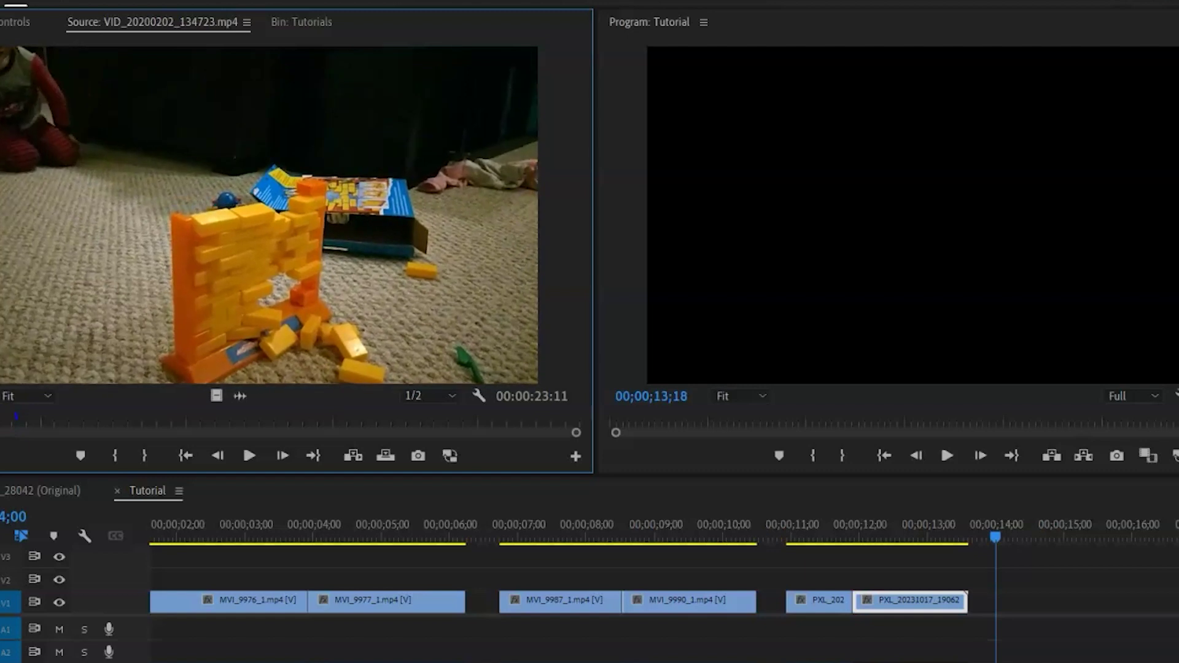
key("space")
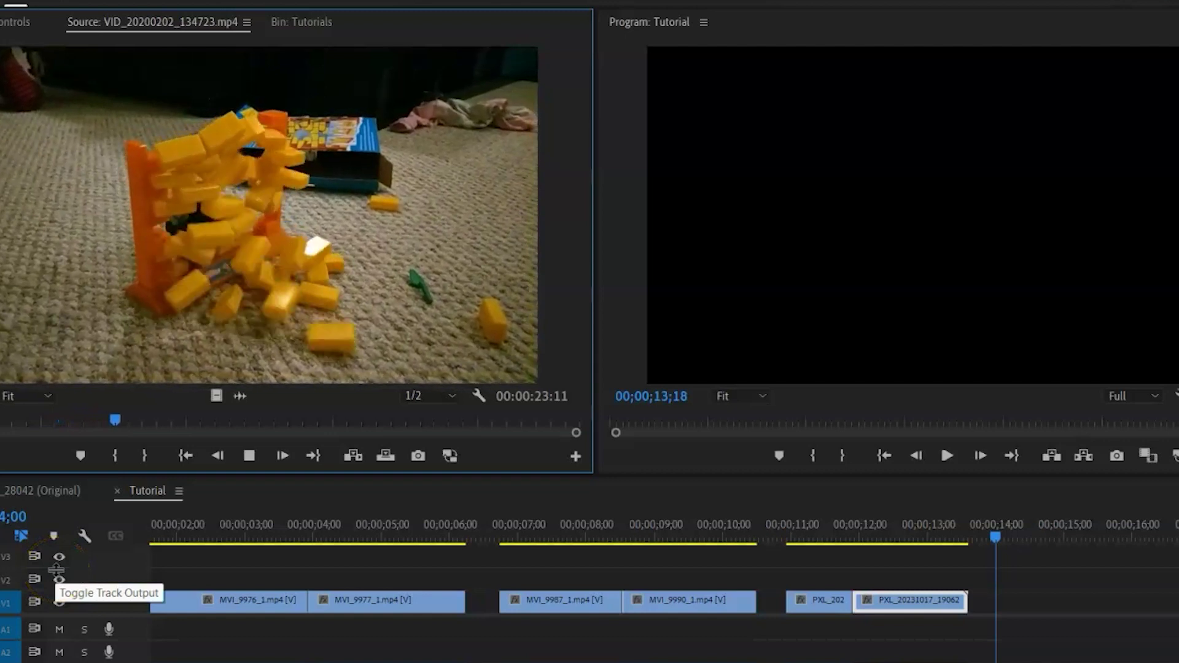
left_click(232, 395)
left_click(208, 224)
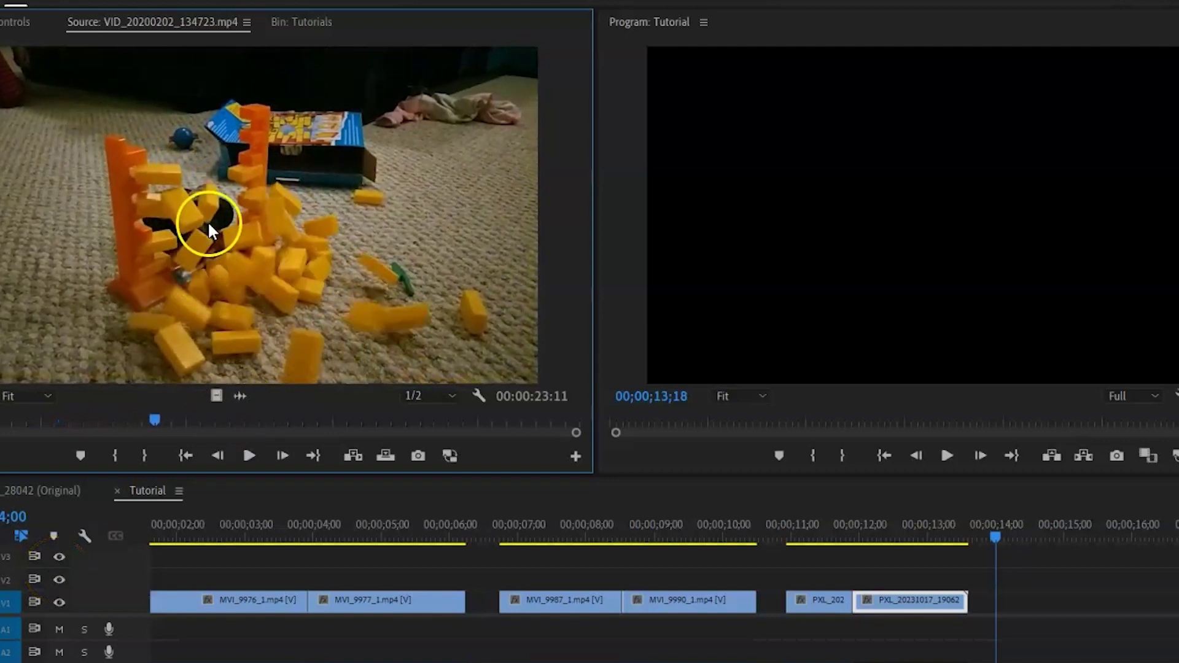
Mark In/Out around the collapse and place that 2:20 portion on V1 after the PXL clip
left_click_drag(25, 425, 133, 415)
key("i")
key("o")
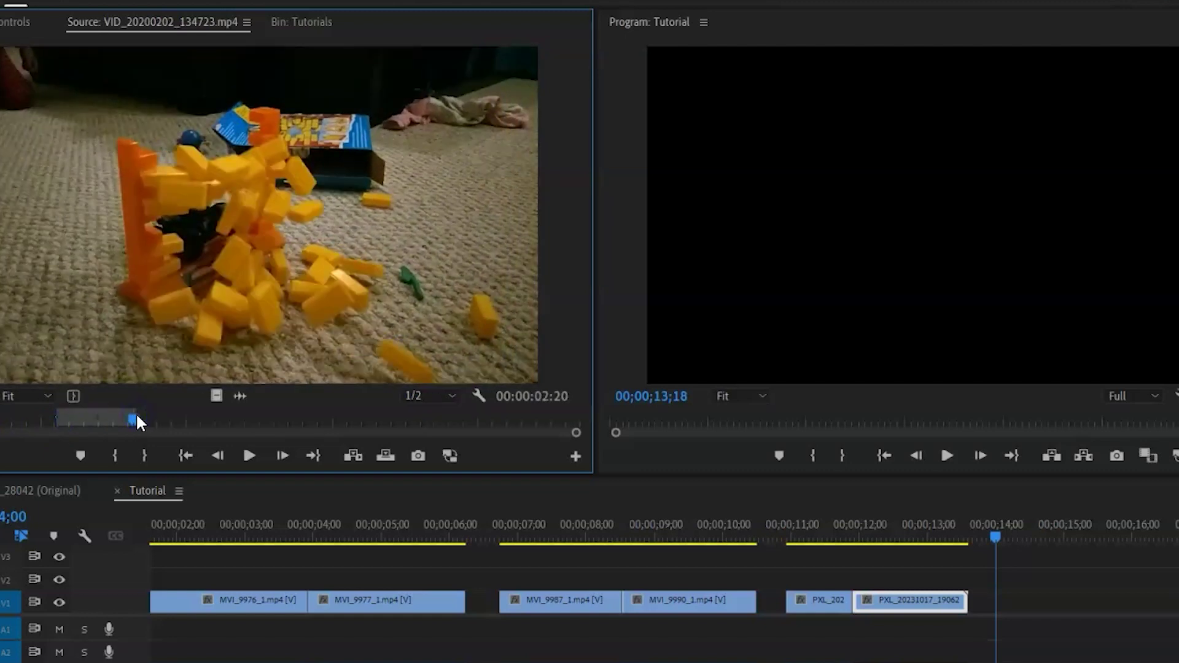
left_click_drag(376, 192, 997, 617)
scroll(1032, 547, "down", 5)
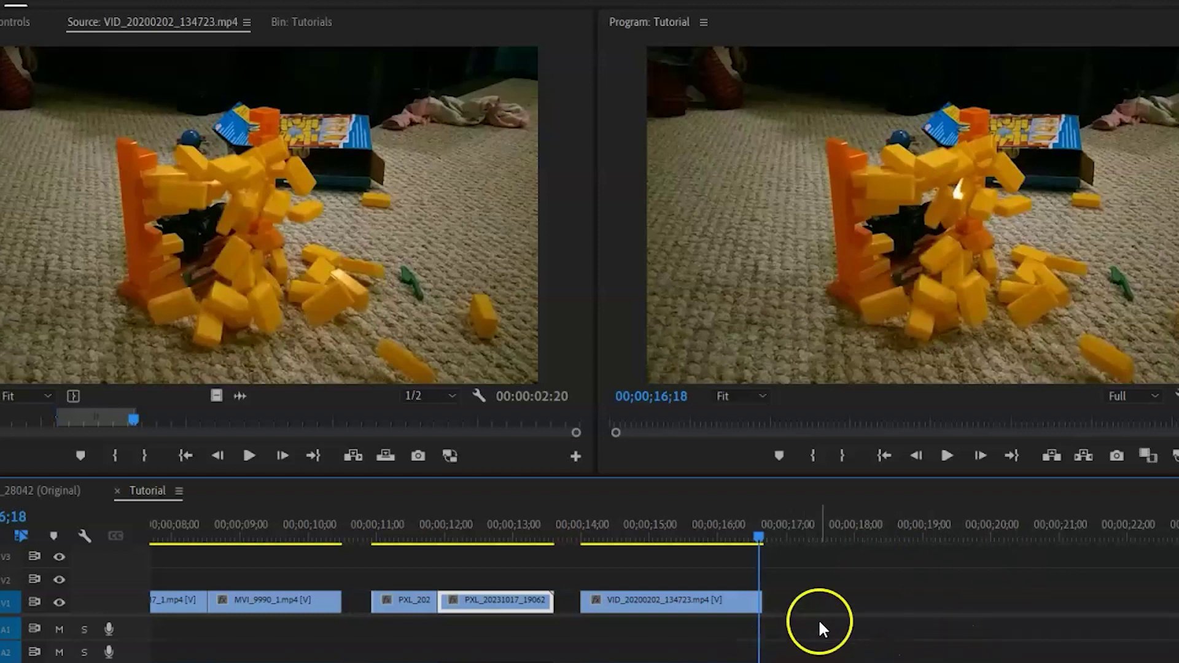
Select the VID_20200202_134723 clip on V1 and bring up its context menu
left_click(654, 600)
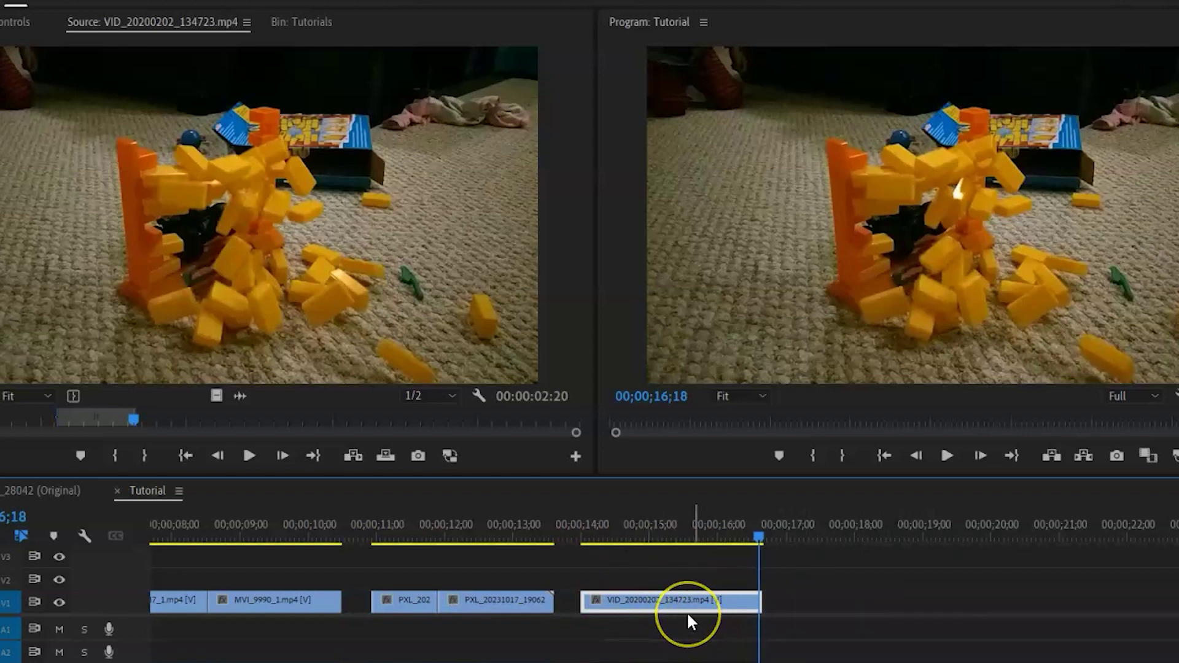
left_click(669, 606)
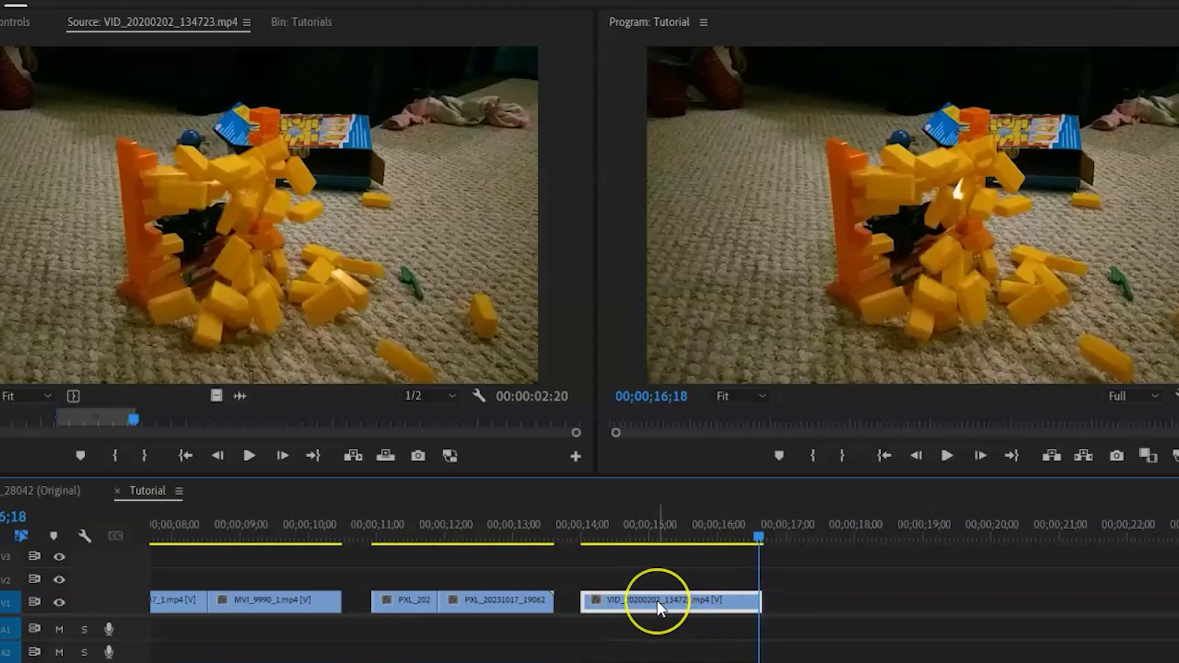
right_click(657, 603)
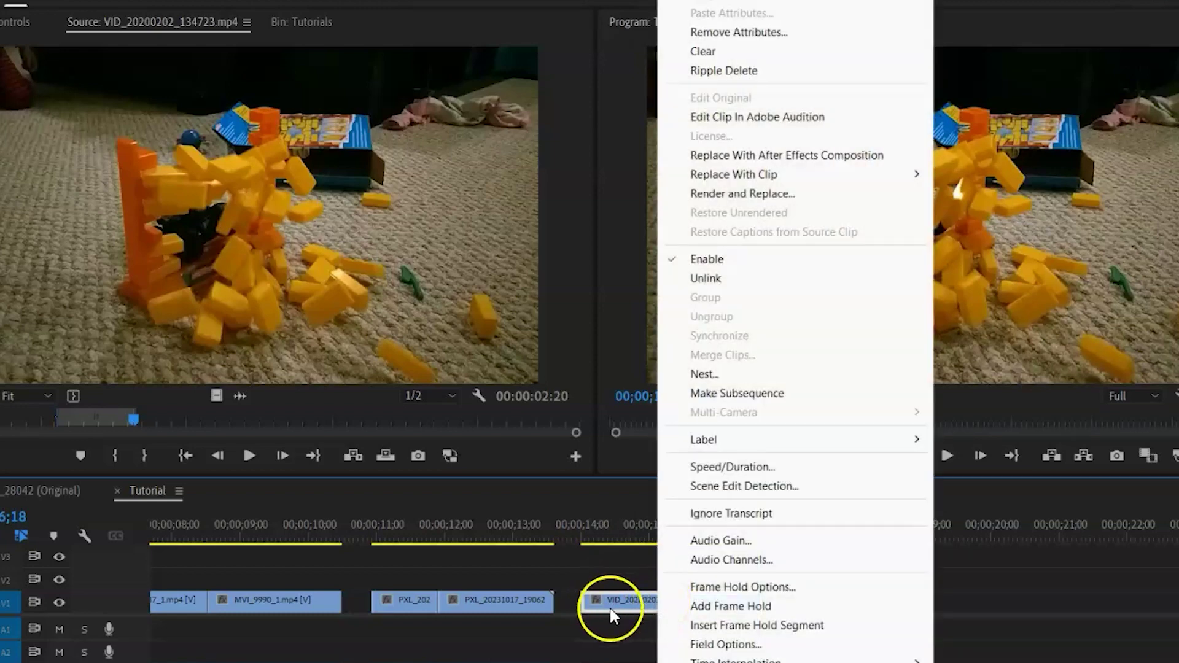
left_click(613, 582)
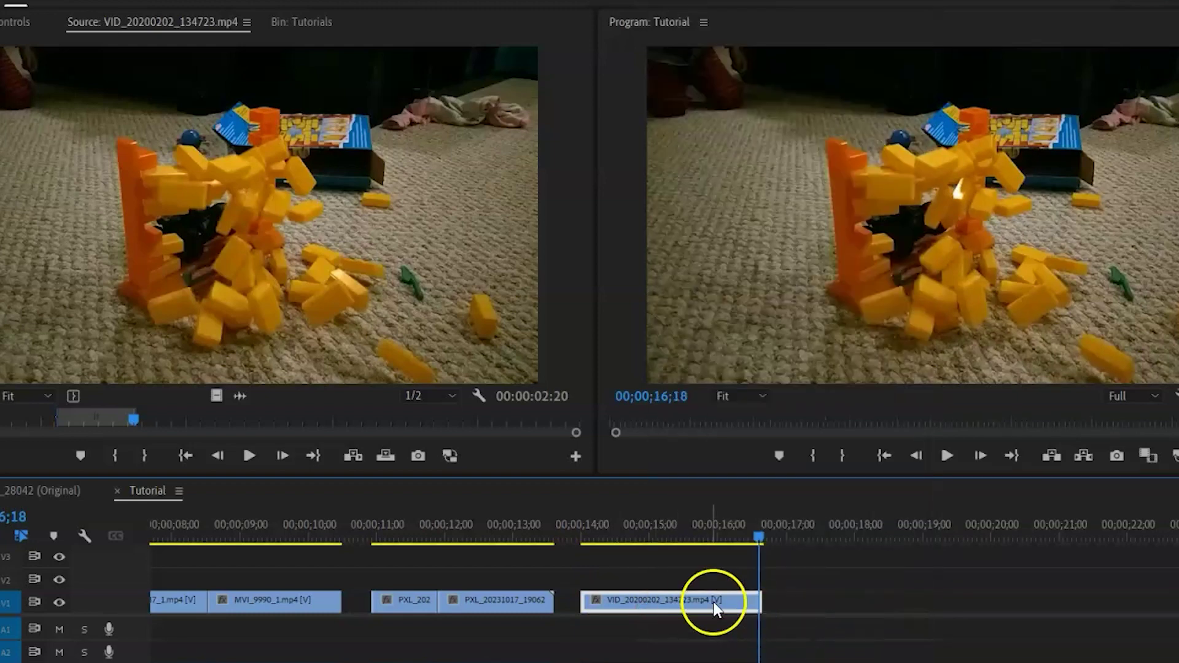
right_click(690, 600)
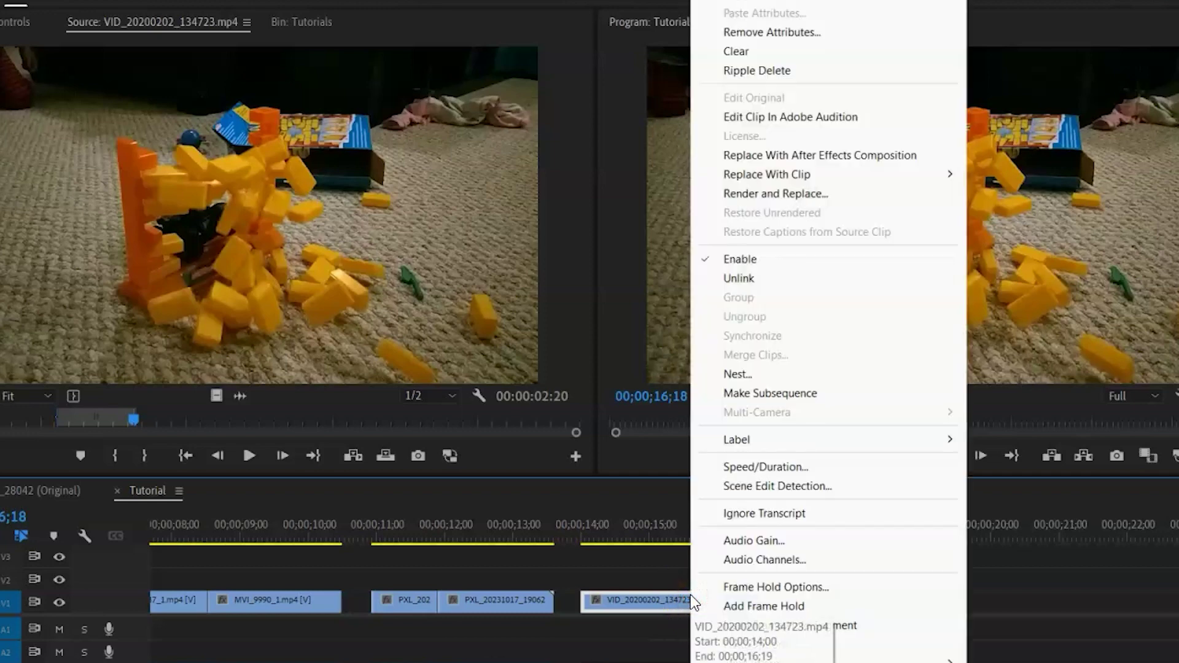
Set the Lego wall clip's speed to 600% in Speed/Duration
left_click(749, 466)
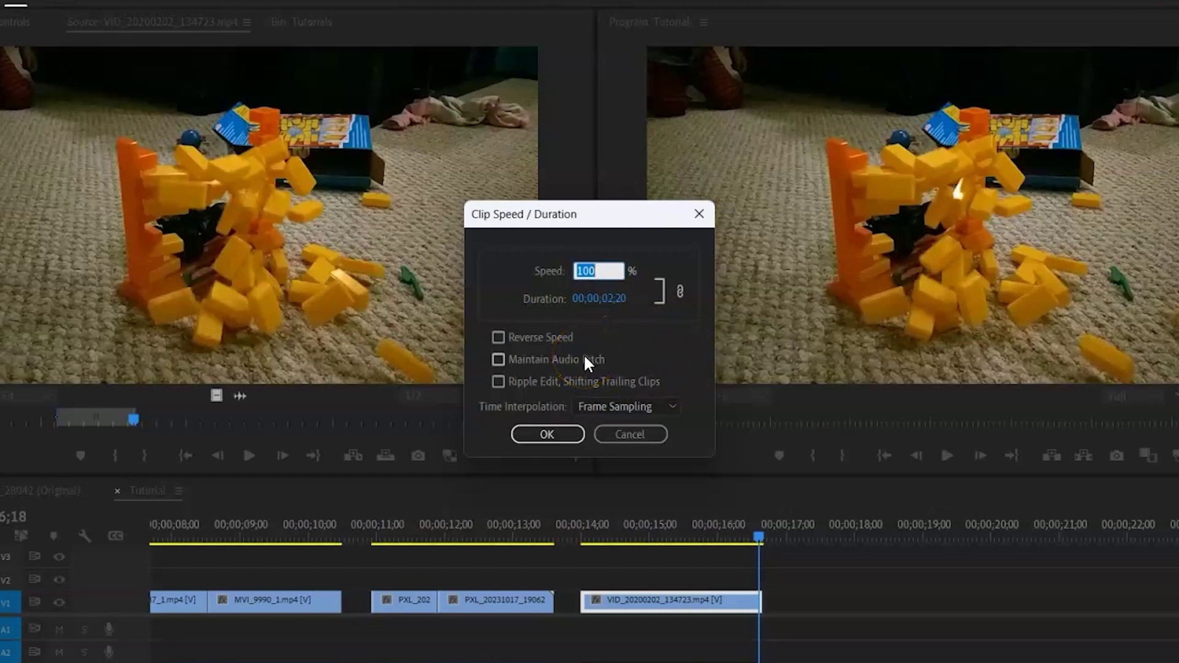
type("800")
type("600")
left_click(545, 433)
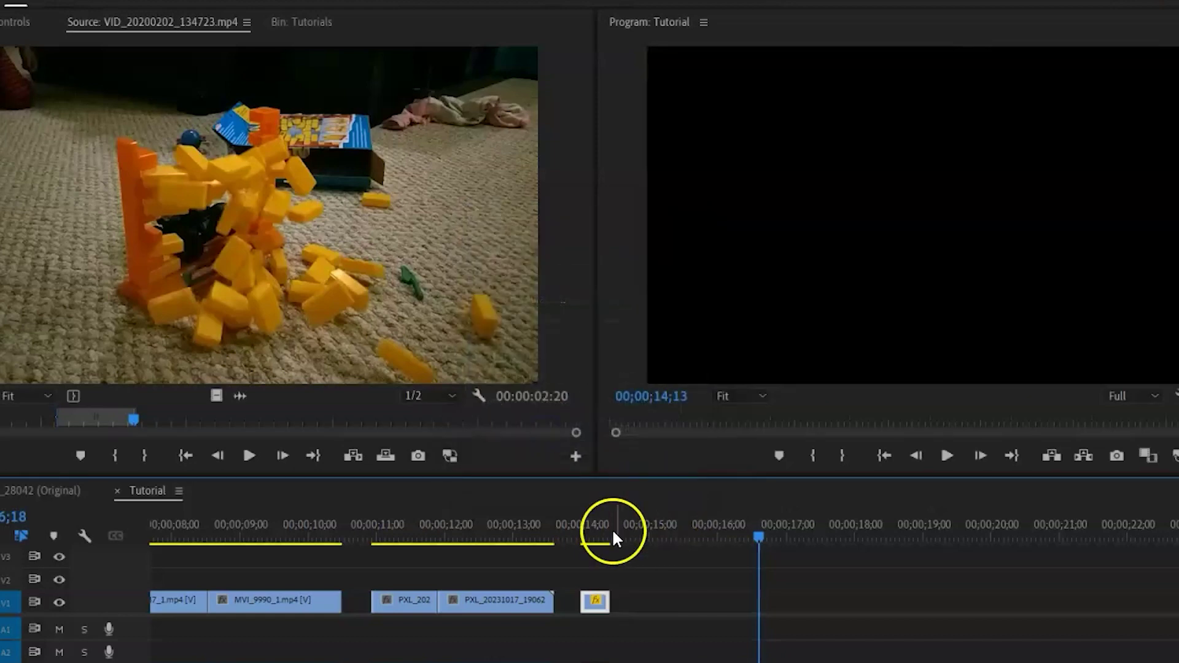
Lengthen the sped-up clip to fill its gap on V1 and play it back
left_click(584, 533)
key("space")
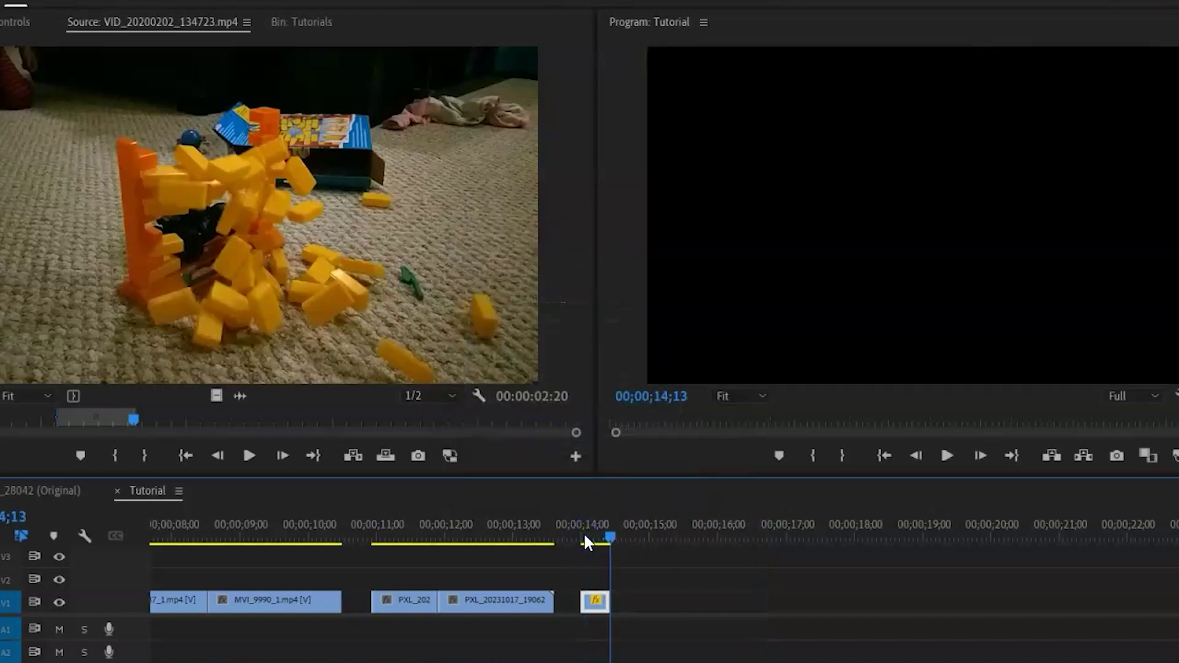
left_click_drag(610, 604, 759, 607)
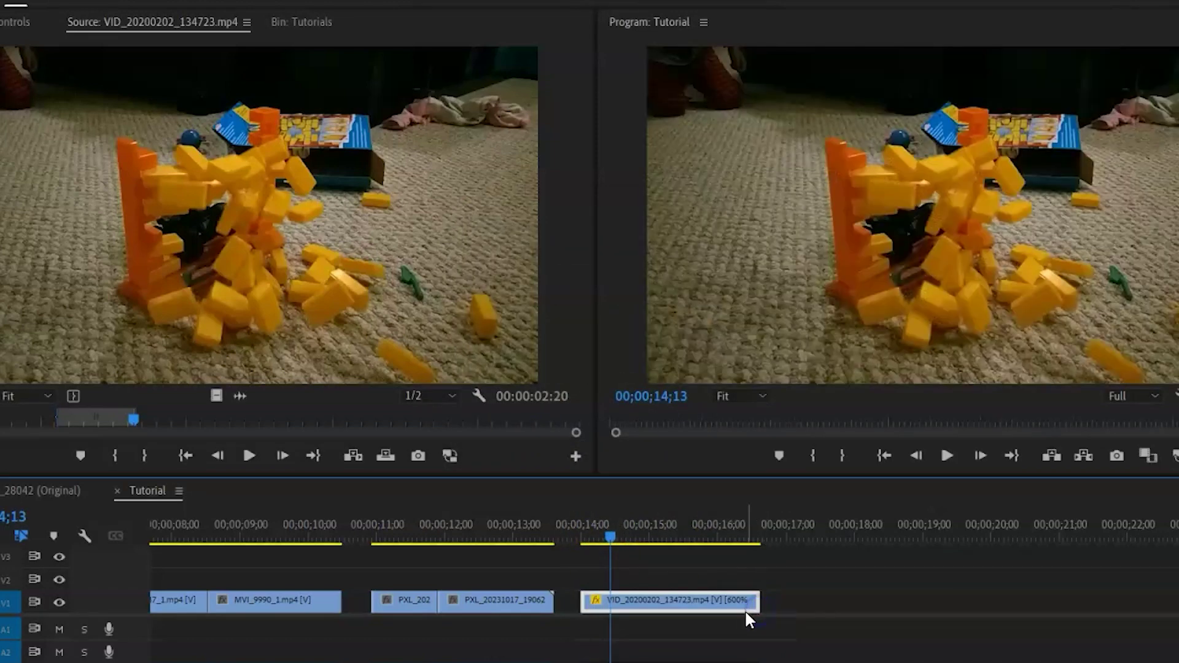
left_click_drag(599, 523, 582, 526)
key("space")
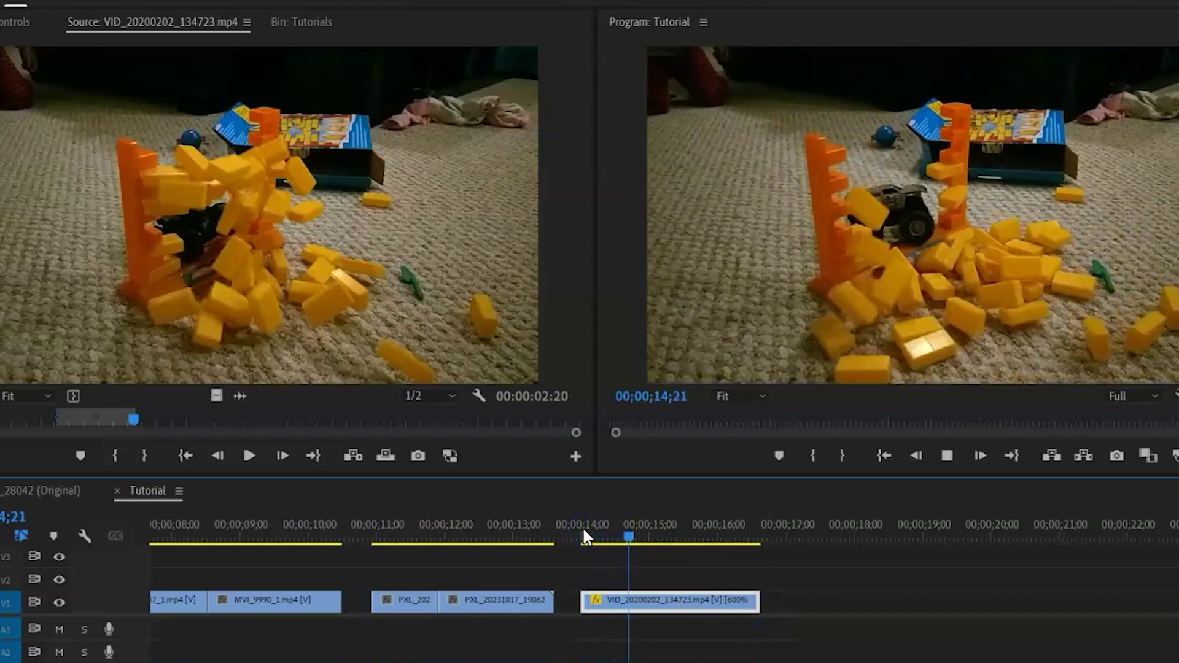
Try 800% speed on the VID clip and play it from its start
right_click(660, 599)
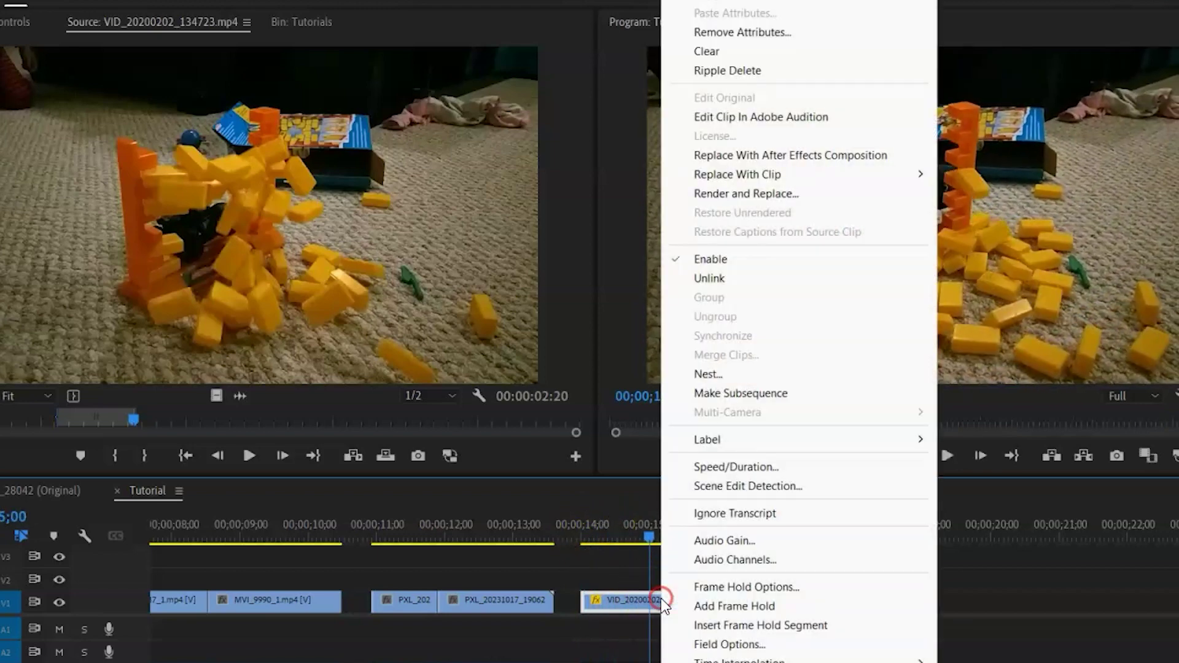
left_click(734, 468)
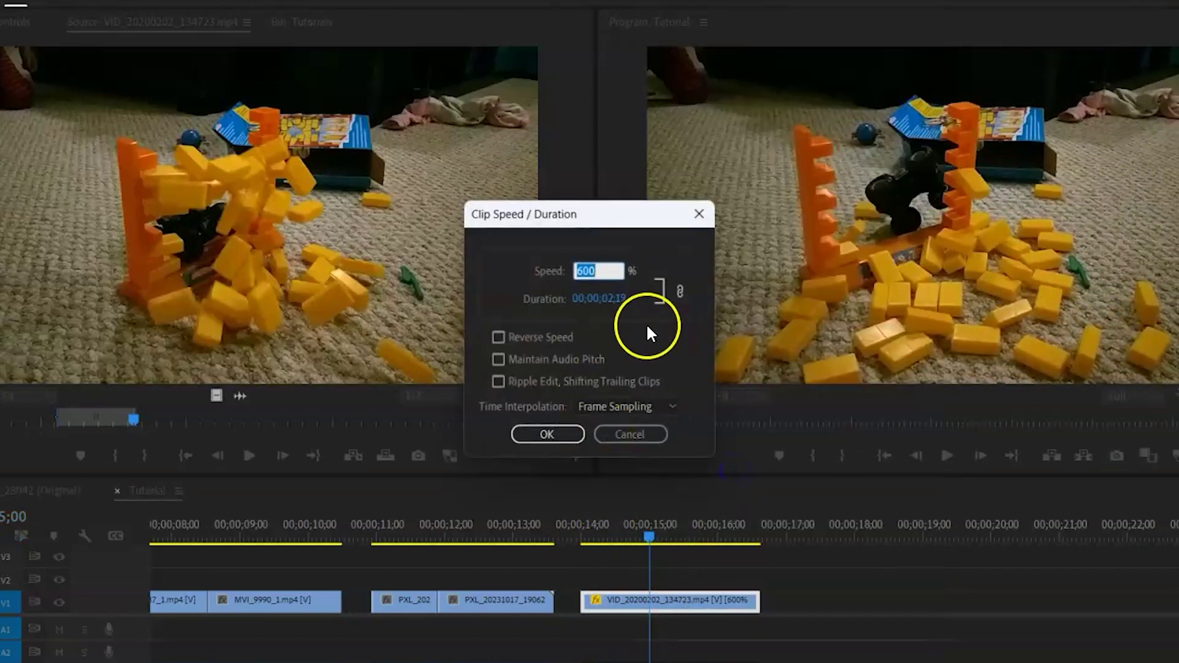
type("800")
left_click(545, 435)
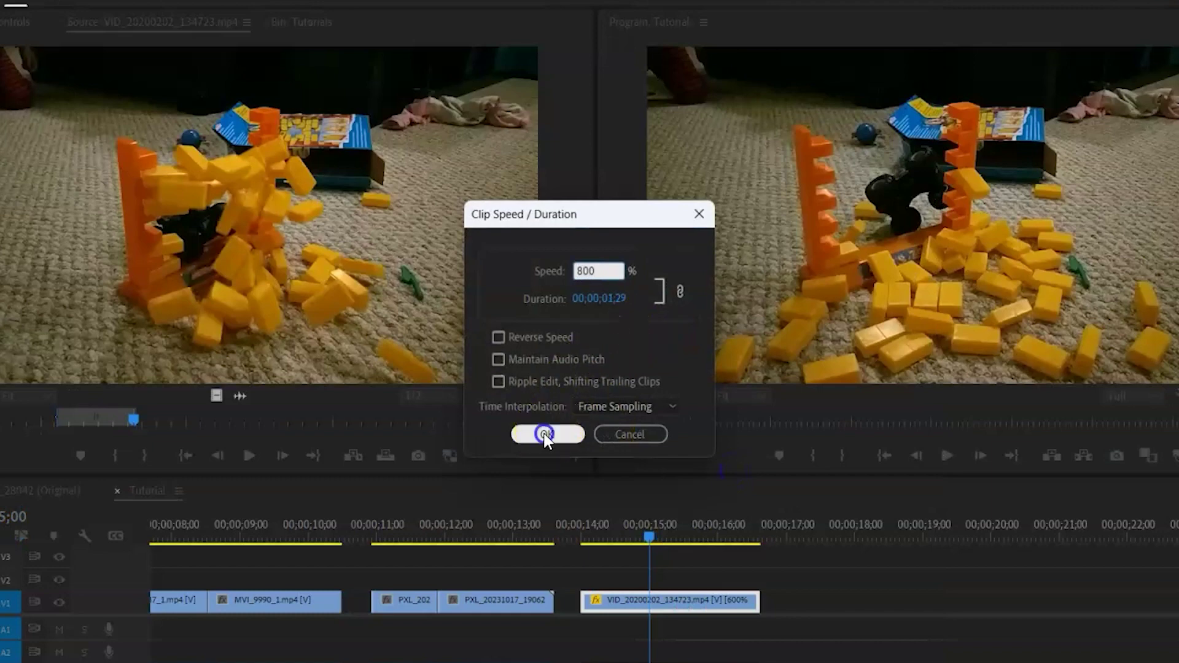
left_click(577, 527)
key("space")
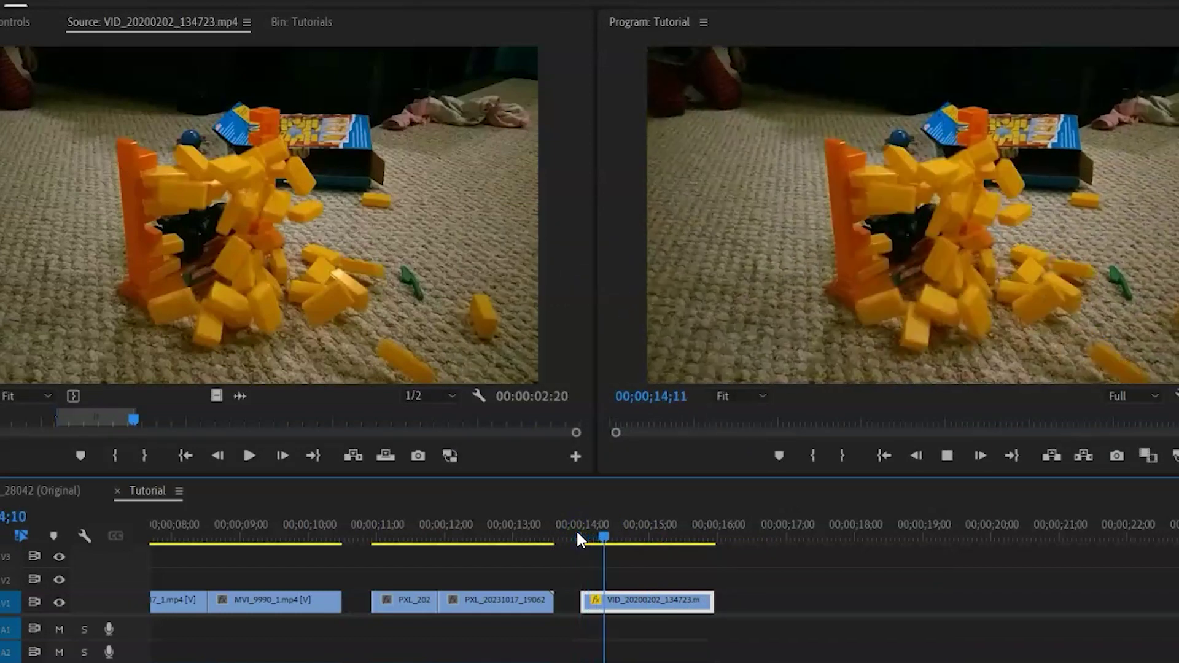
key("space")
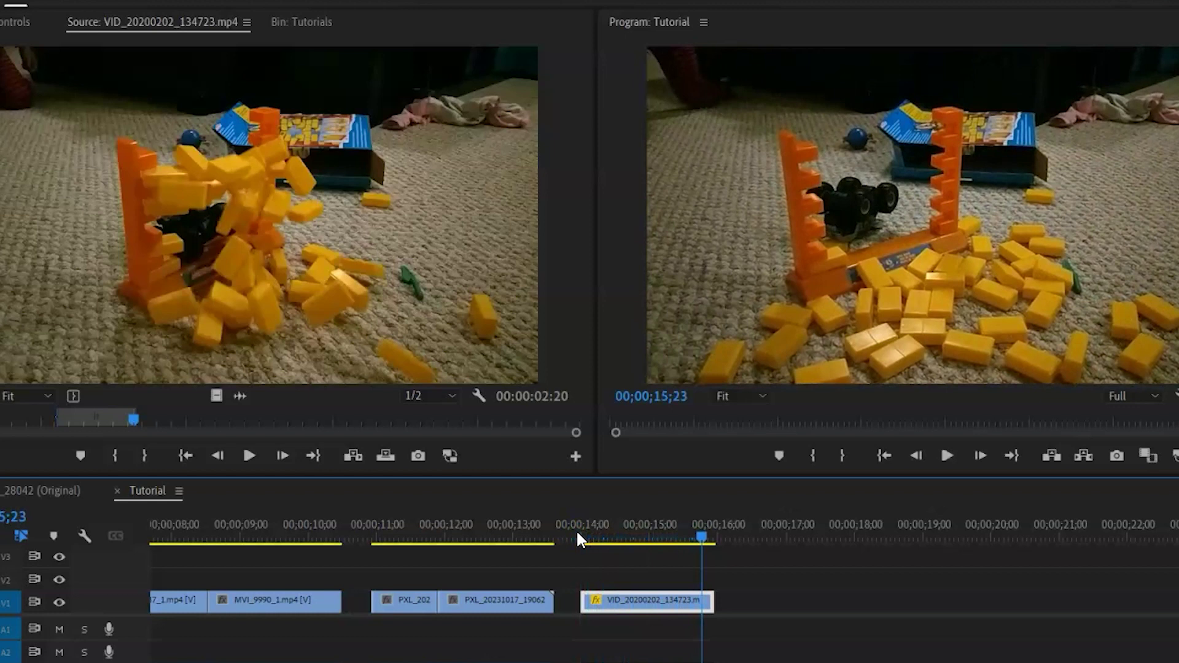
Undo the speed changes, extend the VID clip to full length, and put the playhead at 14;22
left_click(664, 593)
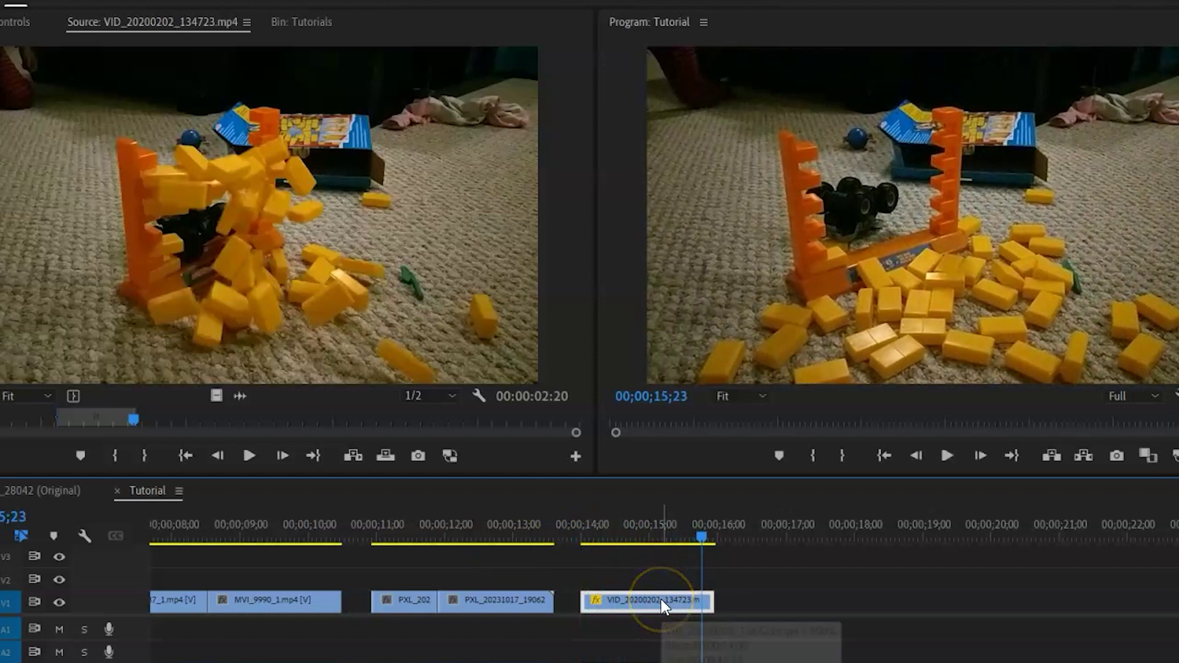
key("ctrl+z")
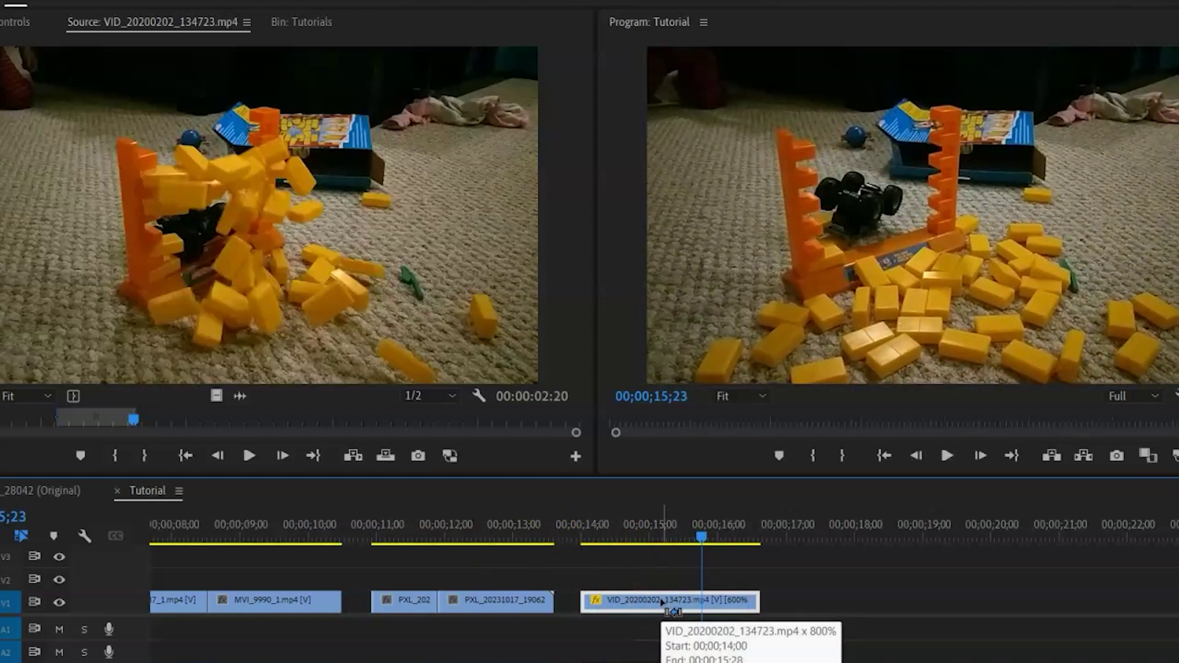
key("ctrl+z")
left_click(647, 608)
left_click(619, 614)
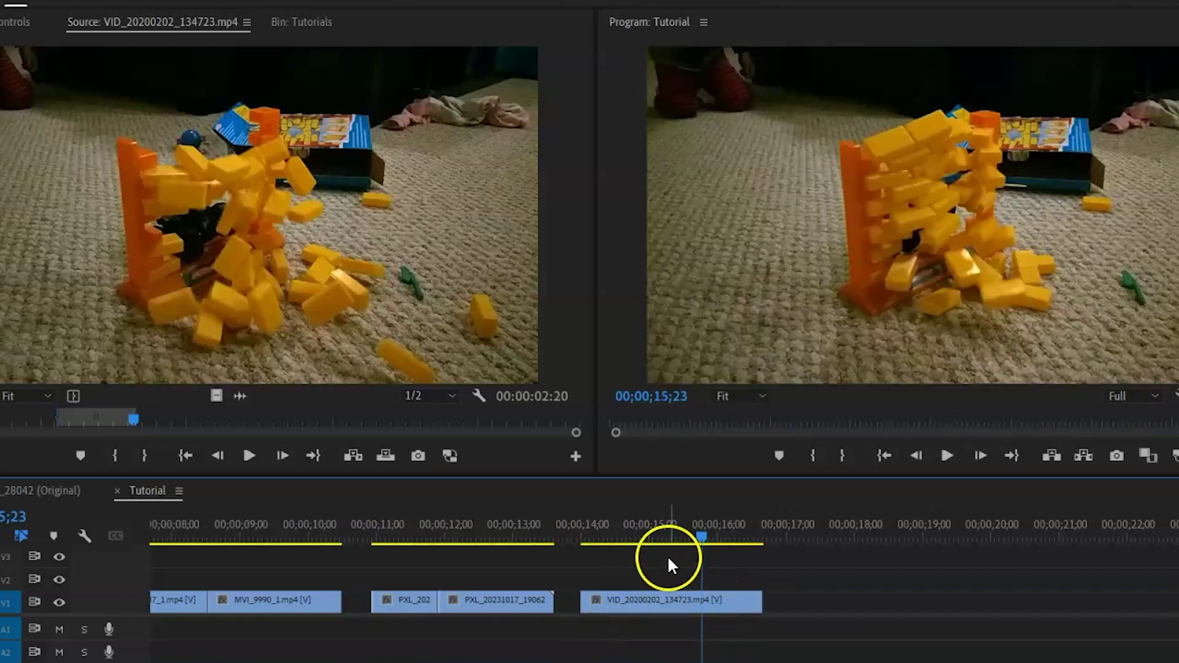
left_click(631, 529)
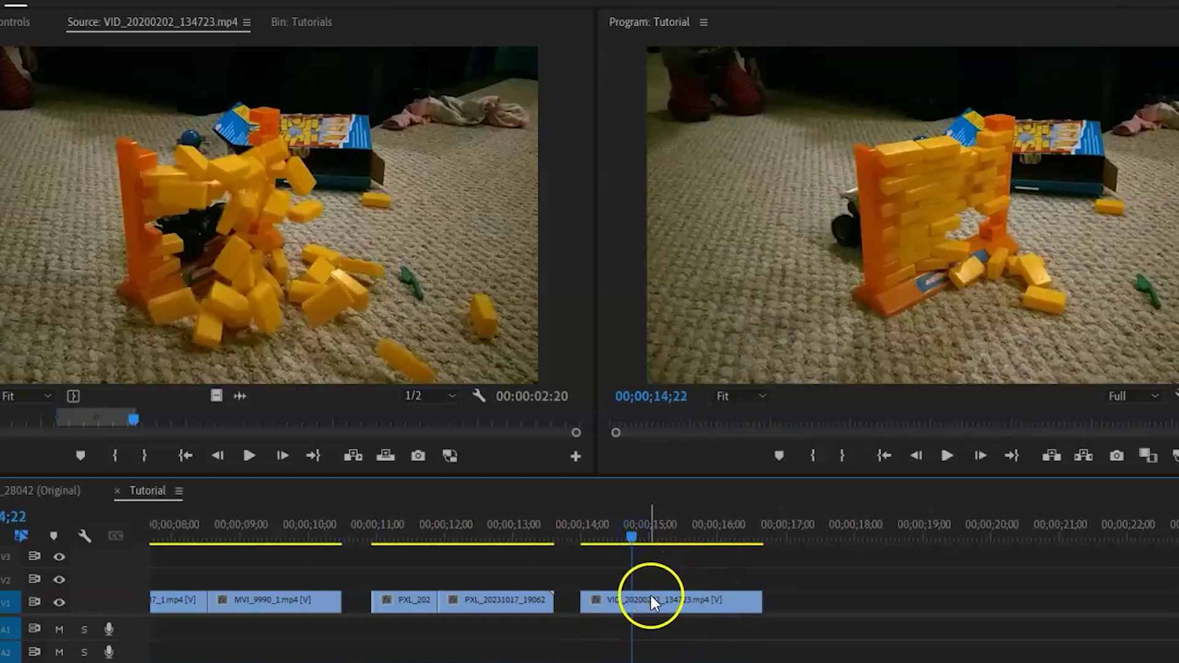
right_click(650, 595)
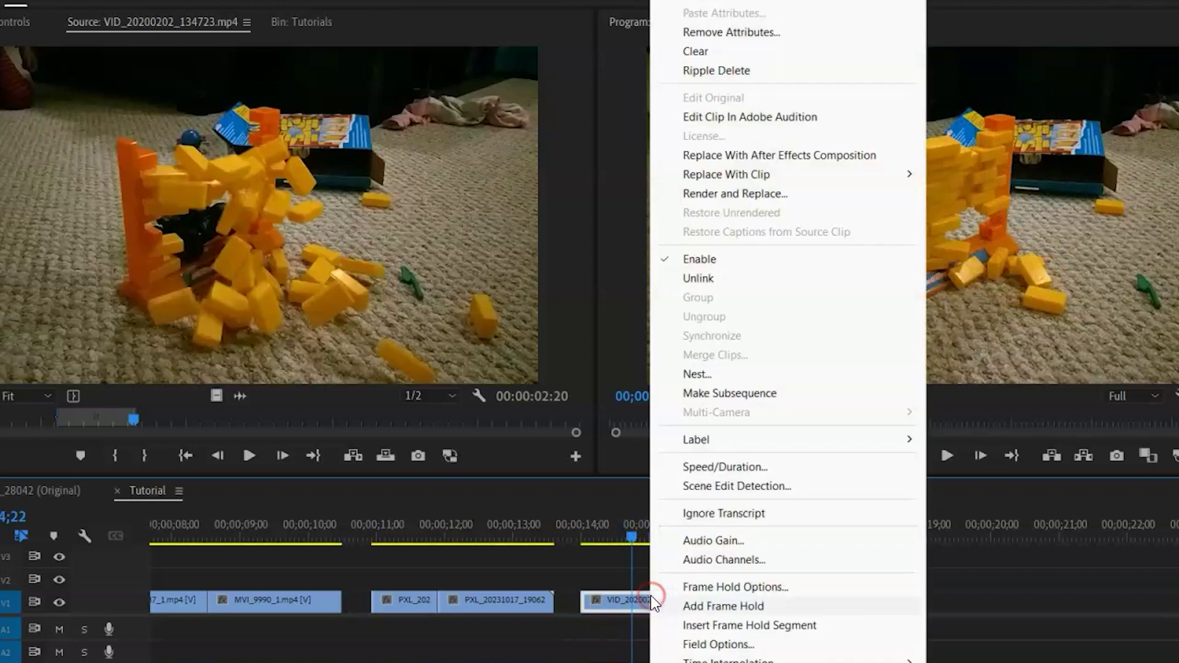
Enable Reverse Speed on the VID clip for -100% and play it back
left_click(713, 467)
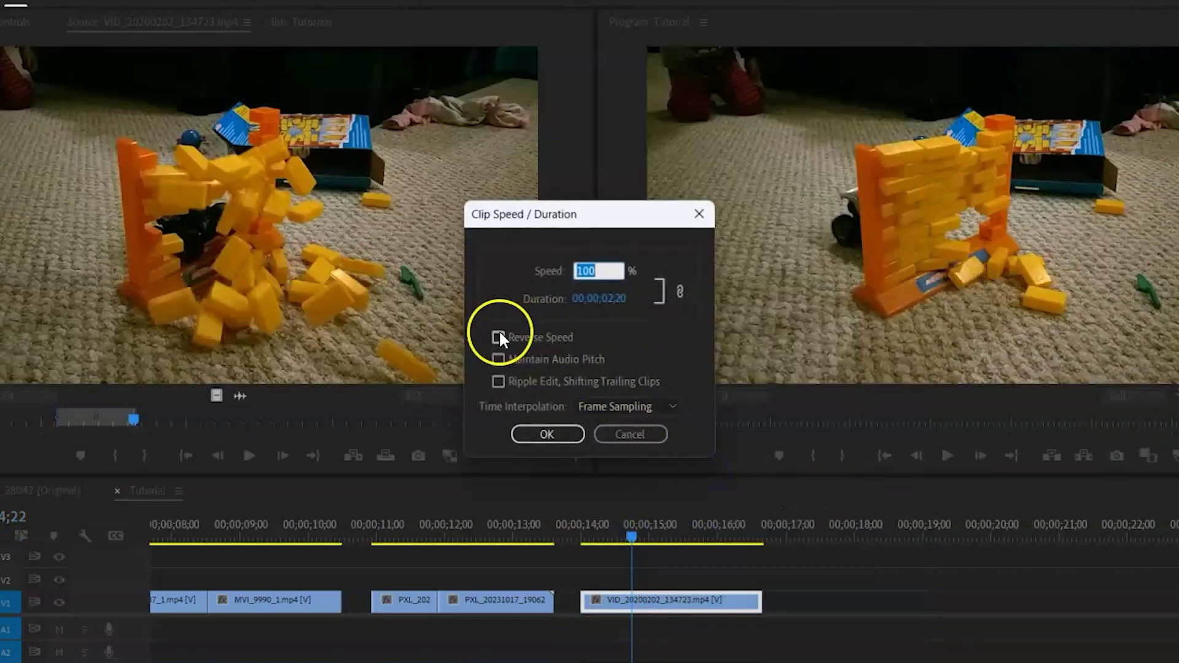
left_click(499, 337)
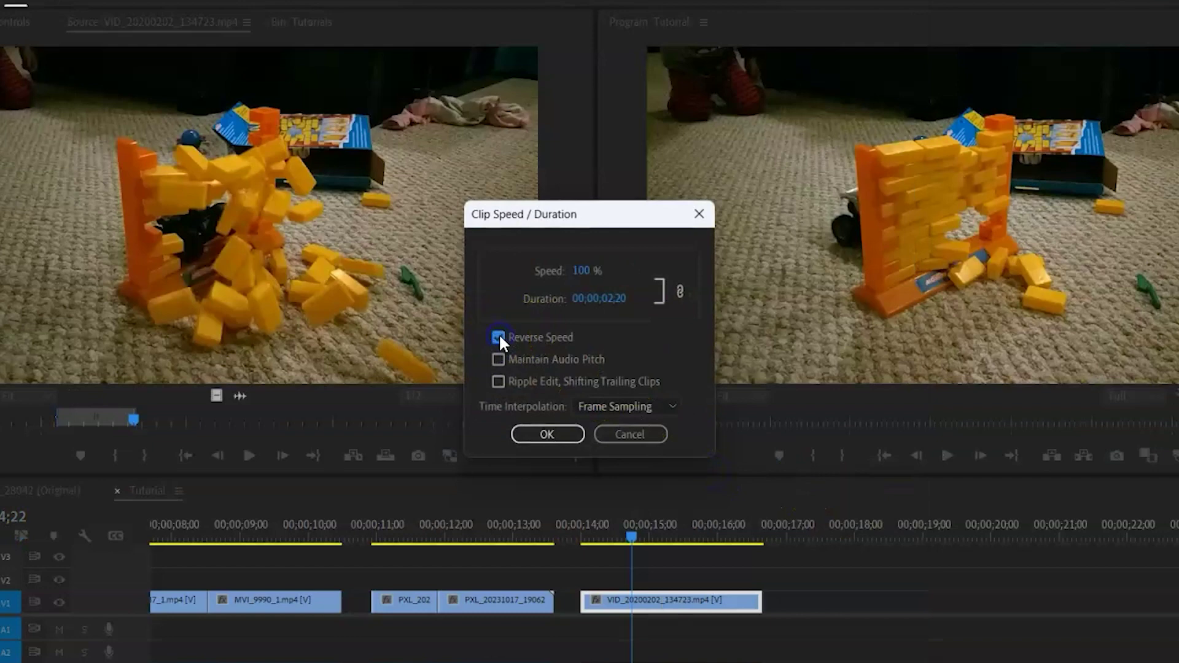
left_click(548, 432)
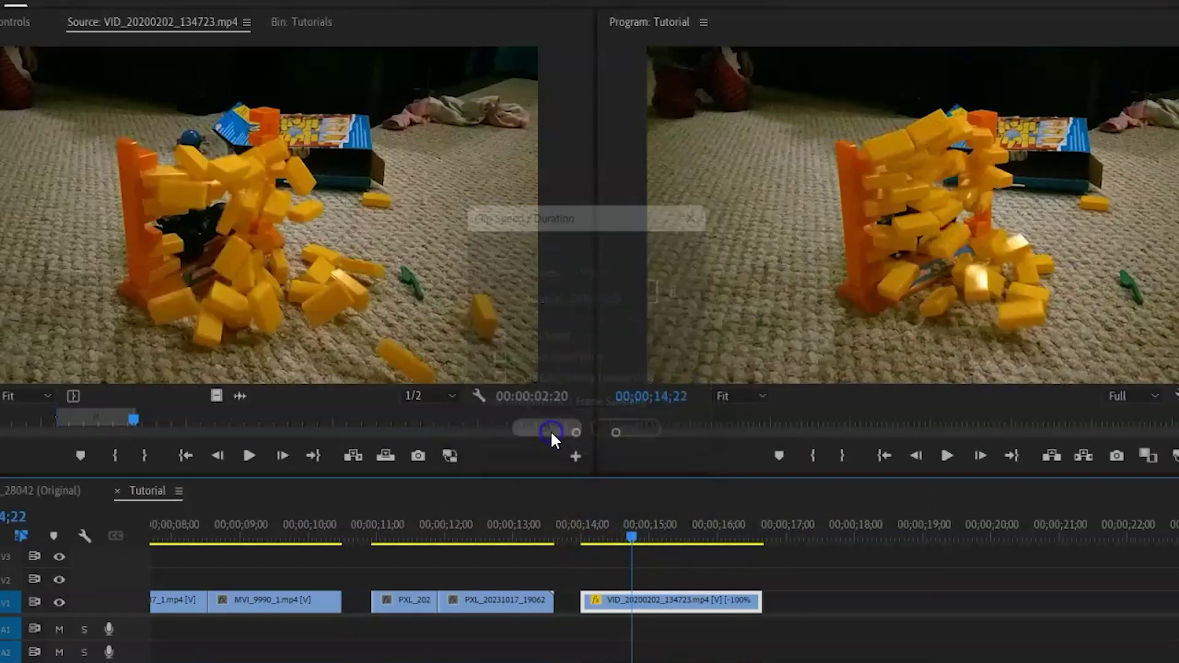
left_click(580, 540)
key("space")
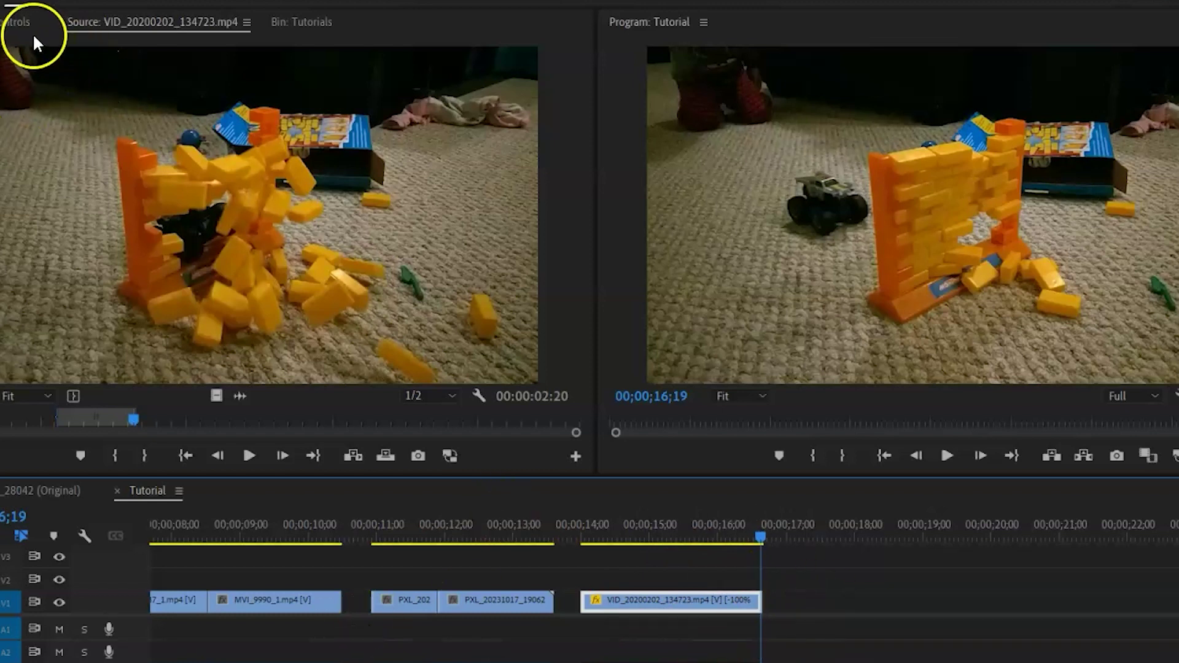
Set the reversed VID clip's Motion Position to 911, 111 in Effect Controls
left_click(5, 25)
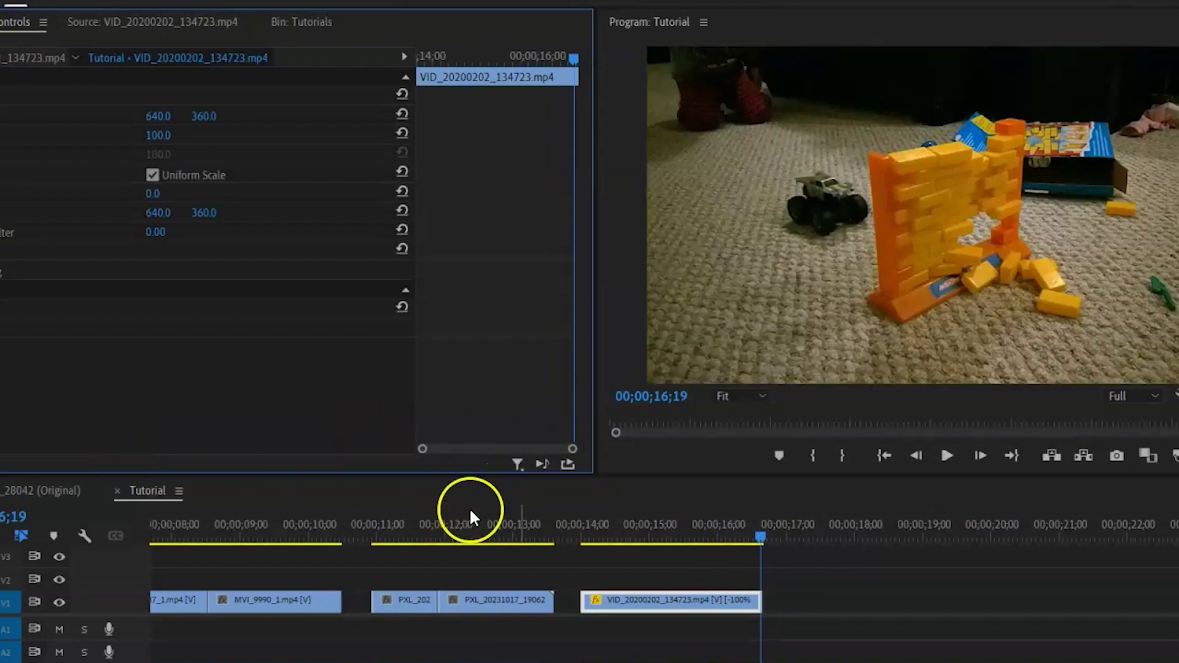
mouse_move(628, 531)
left_mouse_down()
mouse_move(482, 531)
mouse_move(628, 534)
left_mouse_up()
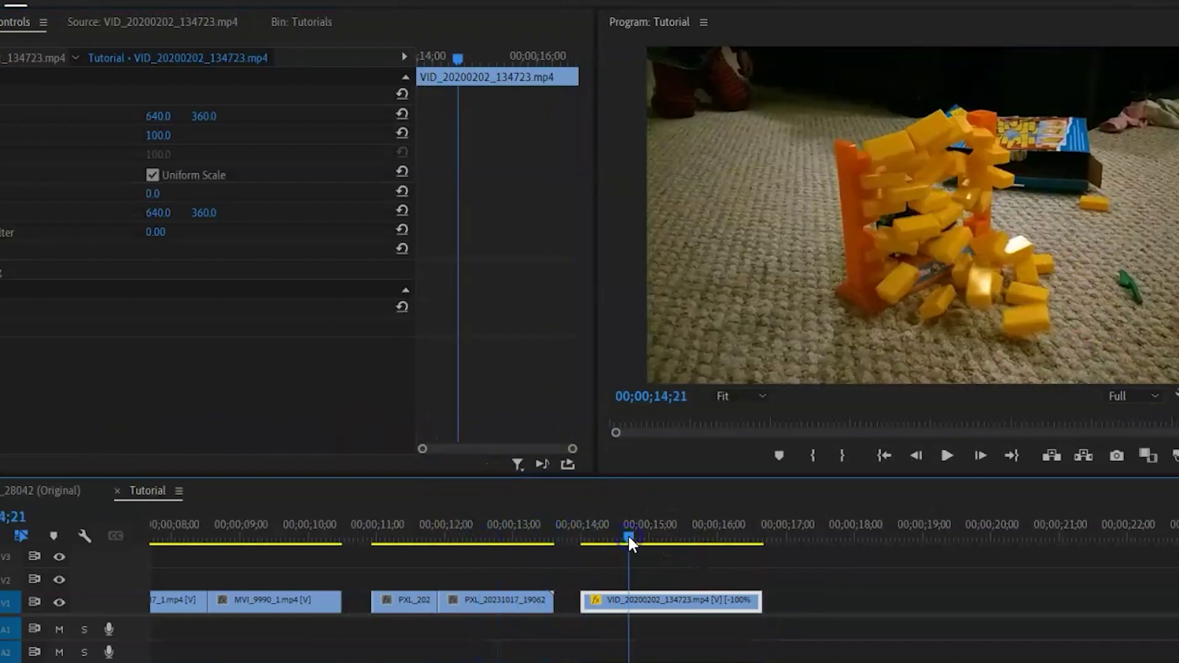
left_click_drag(158, 122, 363, 117)
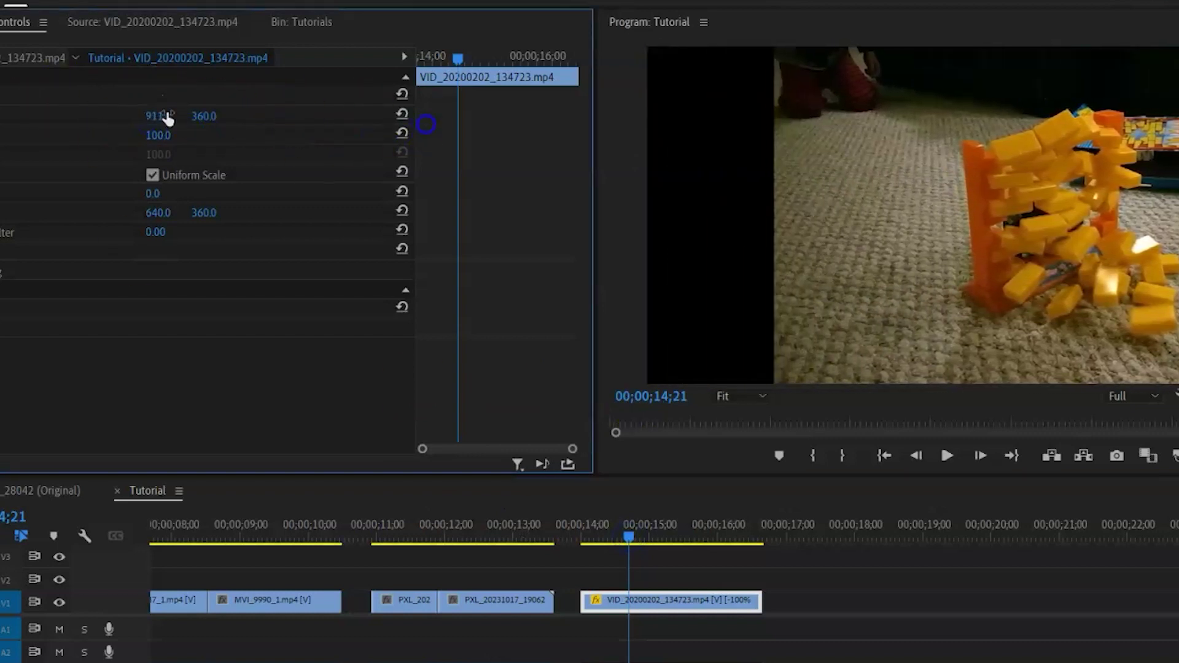
left_click_drag(192, 117, 59, 126)
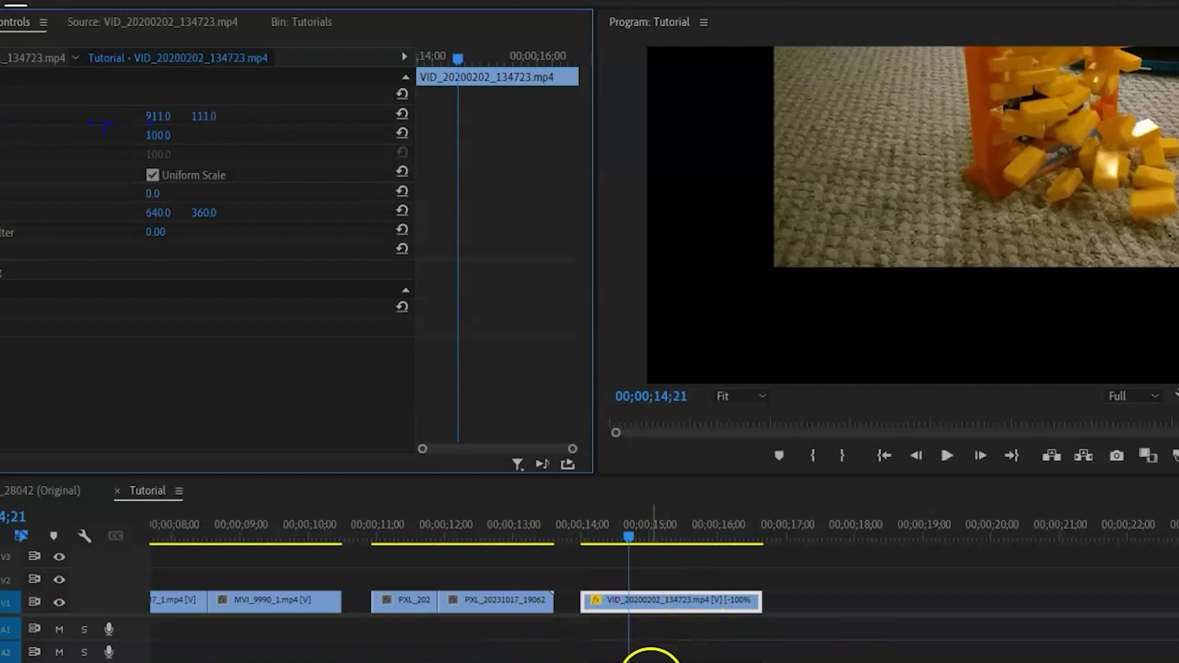
Move the VID clip up to V2 and slide the PXL_20231017 clip beneath it on V1
left_click(662, 603)
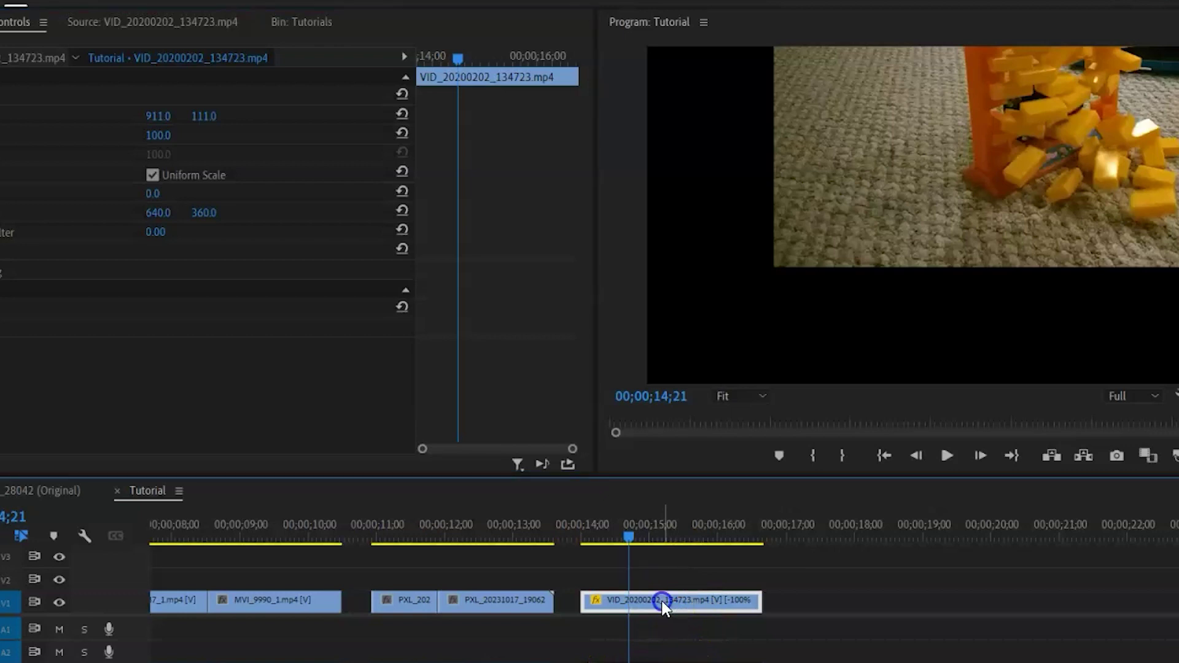
left_click_drag(661, 600, 659, 584)
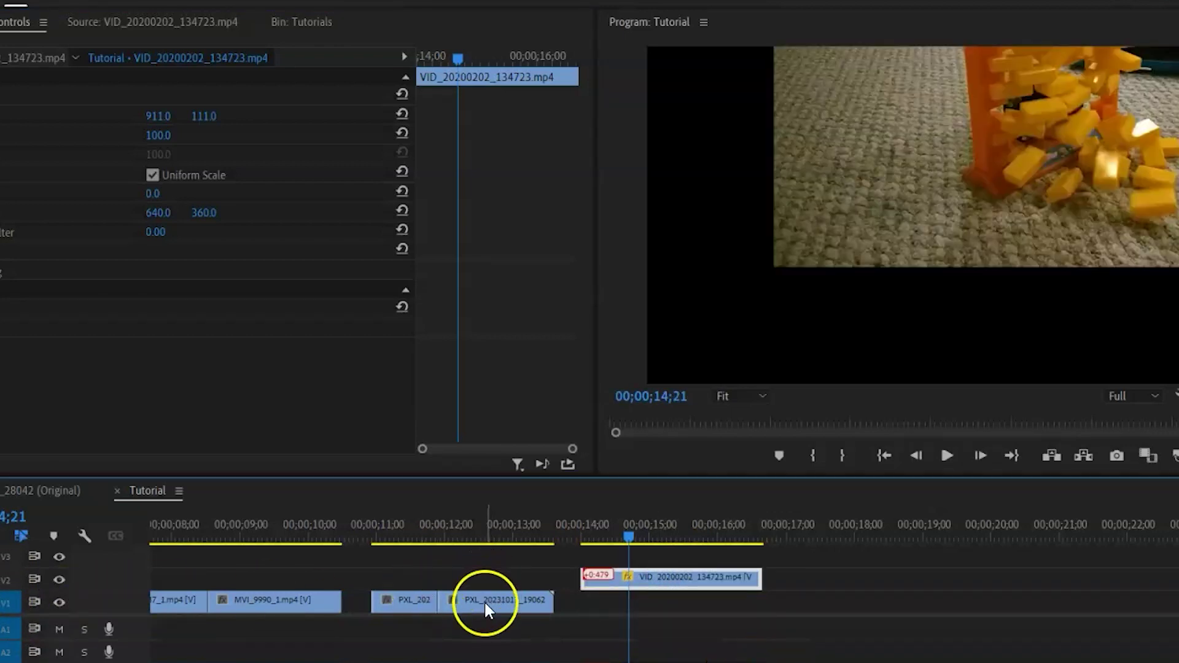
left_click_drag(484, 600, 620, 594)
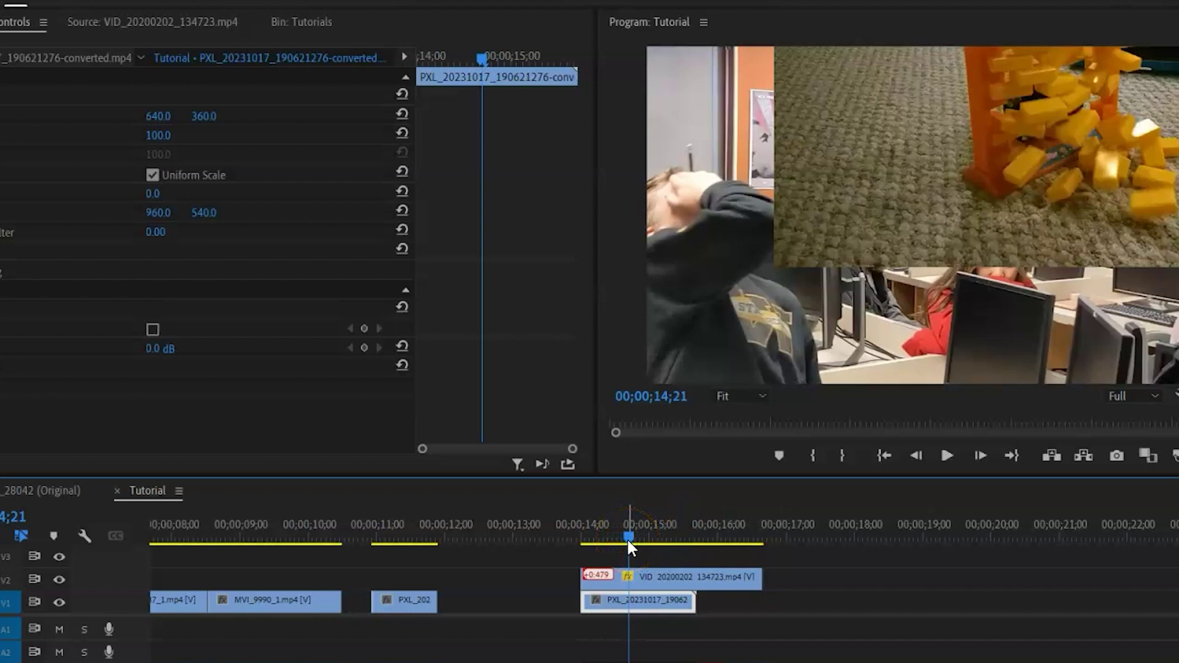
Undo the PXL clip move, then reselect the VID clip on V2 and adjust its Position
key("ctrl+z")
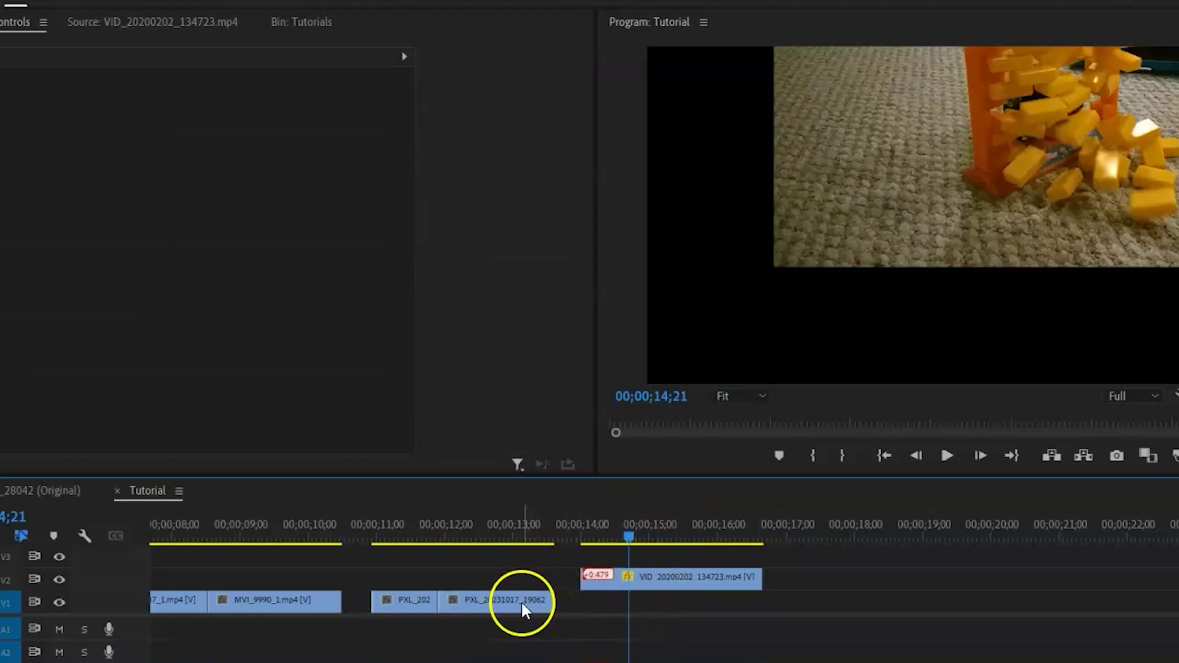
left_click(643, 576)
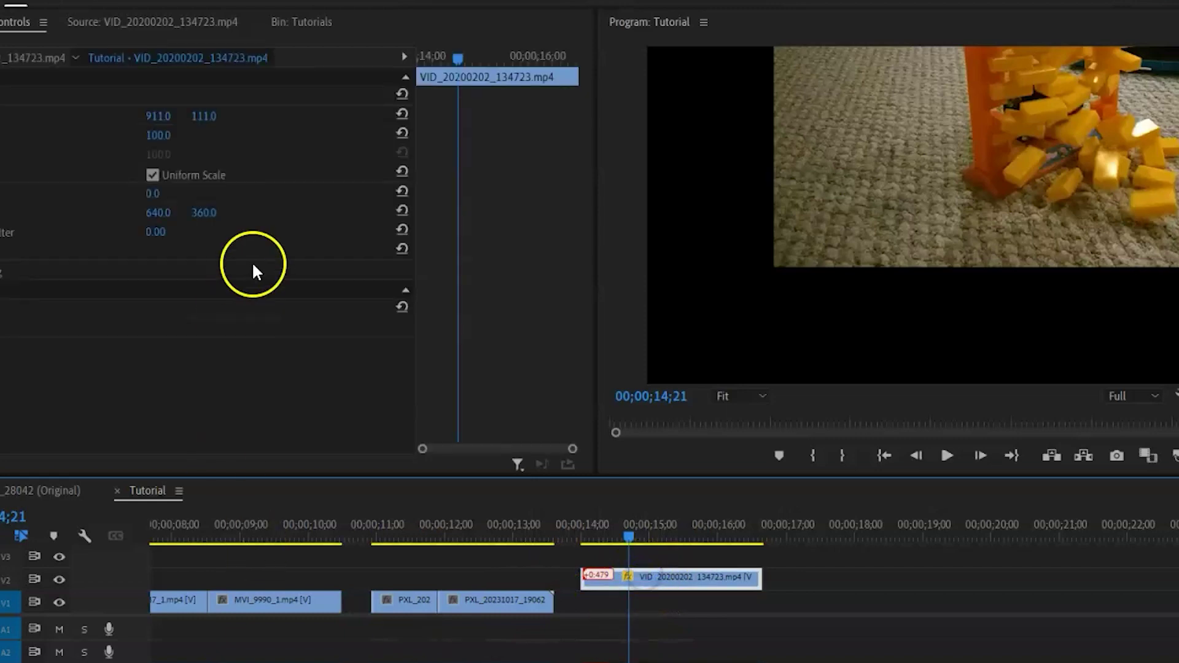
left_click_drag(205, 117, 158, 123)
left_click(155, 137)
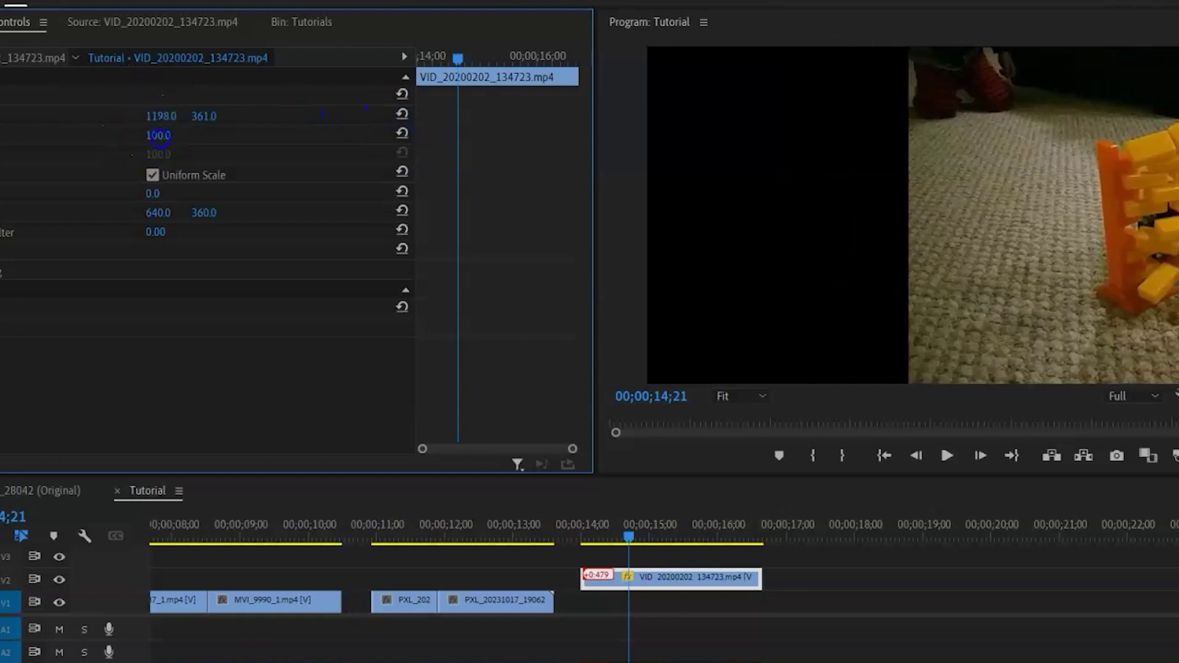
Scale the VID clip to 56.1 and place it top right at 907.0, 211.5
mouse_move(158, 136)
left_mouse_down()
mouse_move(116, 143)
mouse_move(151, 136)
left_mouse_up()
left_click(25, 141)
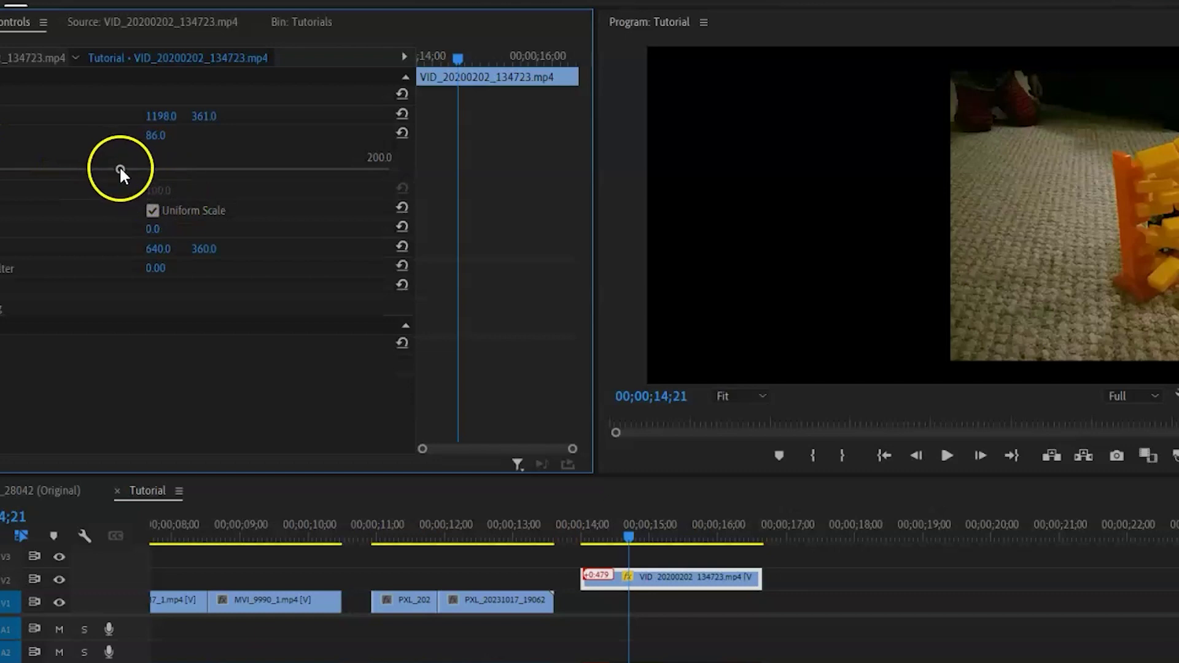
left_click_drag(120, 170, 48, 171)
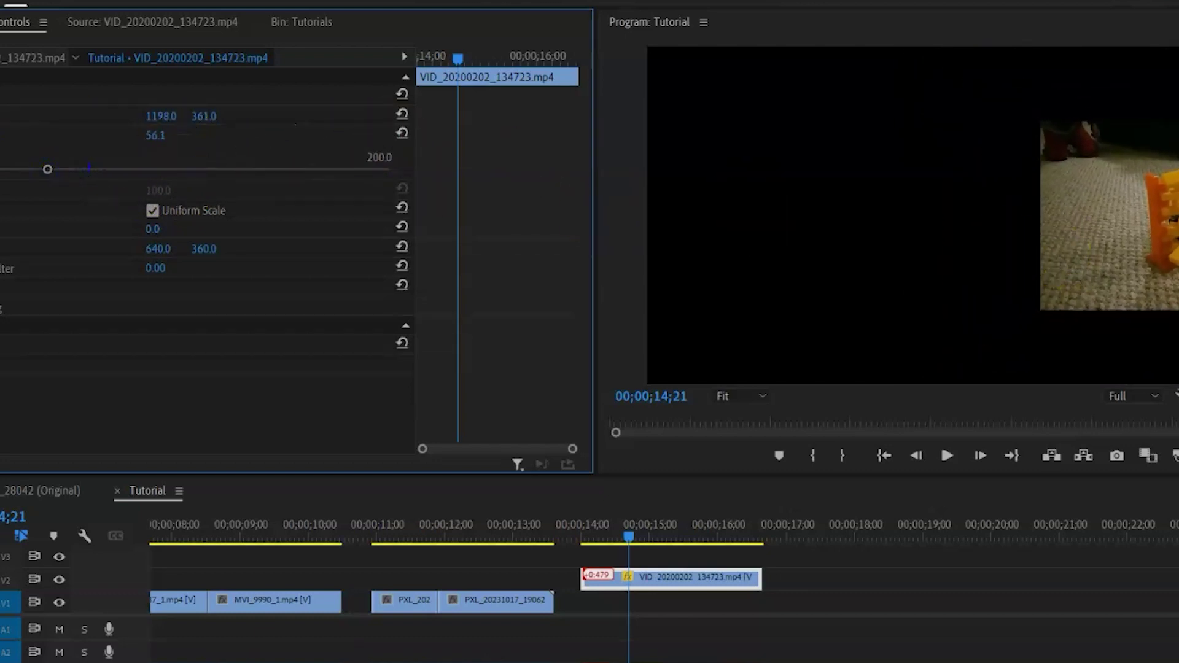
left_click_drag(1176, 203, 1039, 132)
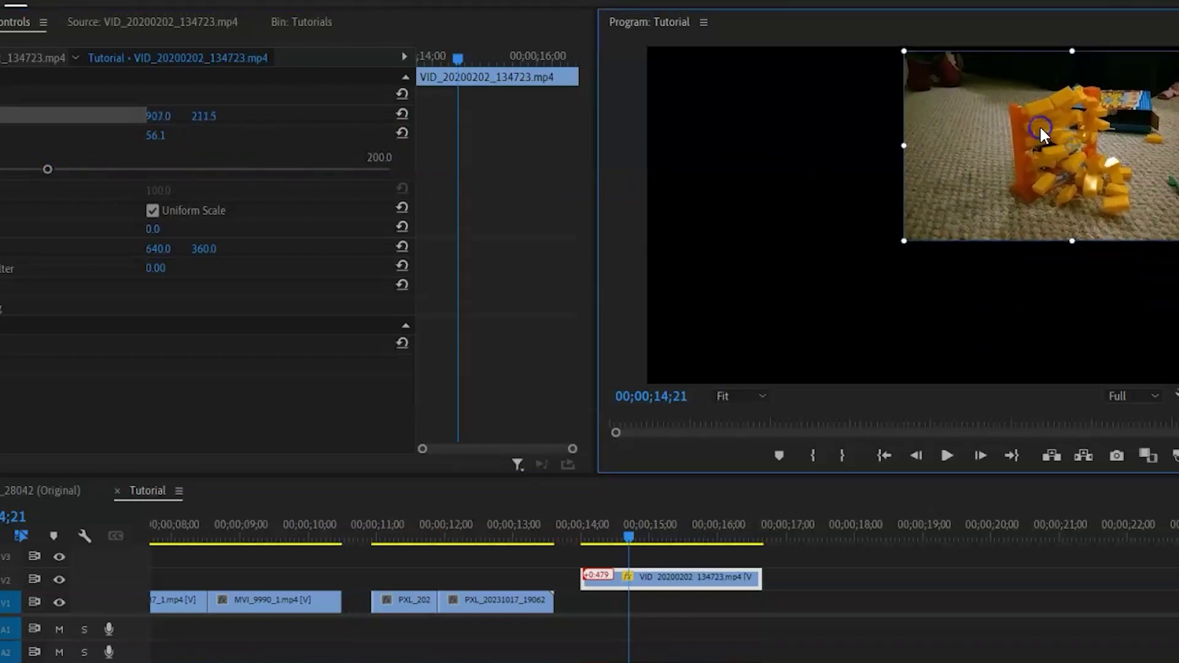
left_click(555, 584)
Scale the PXL classroom clip to 36.0 and move it lower left to 352.9, 511.5
left_click_drag(502, 605, 644, 601)
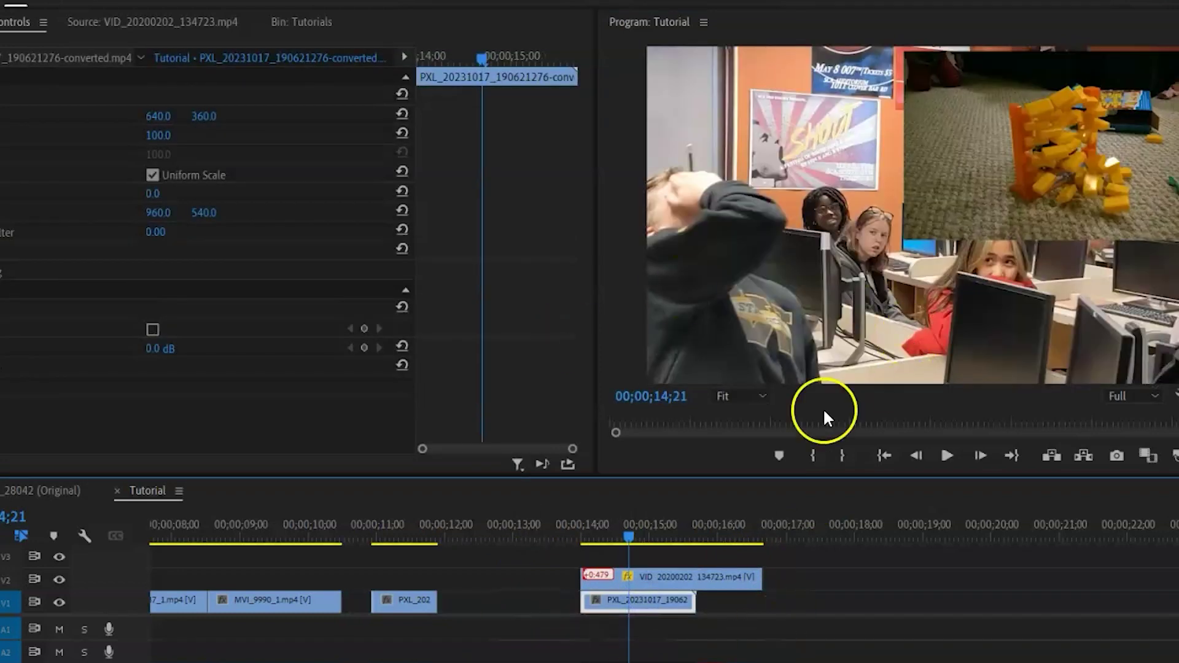
left_click(166, 136)
left_click_drag(166, 136, 6, 119)
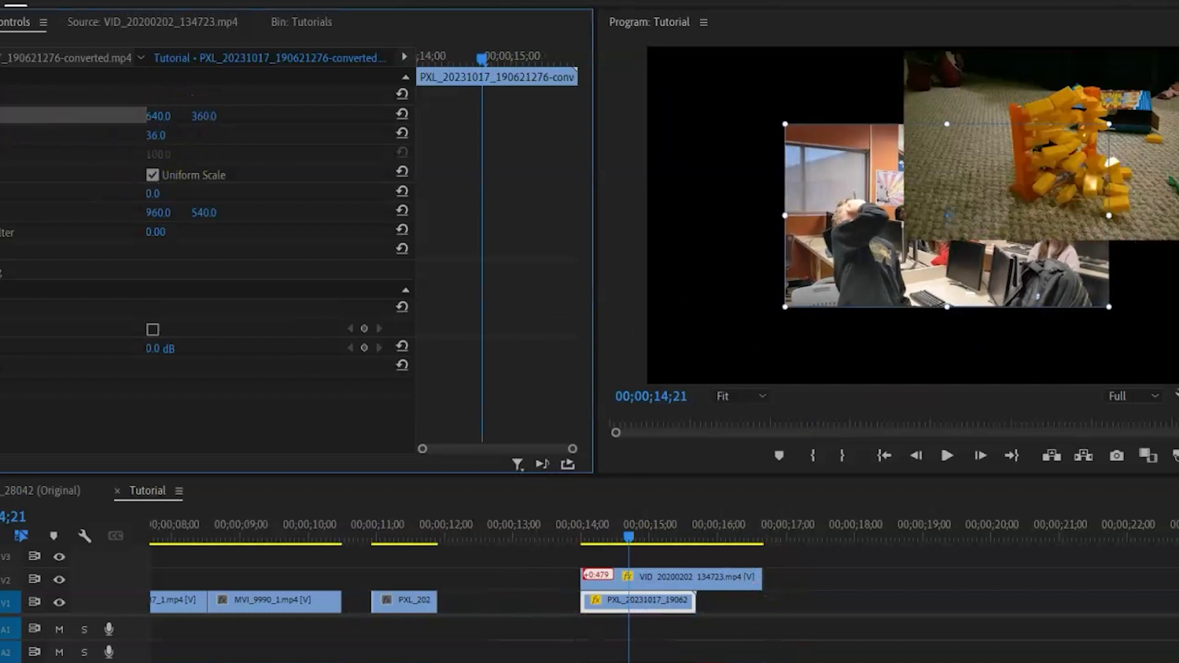
left_click_drag(835, 247, 702, 325)
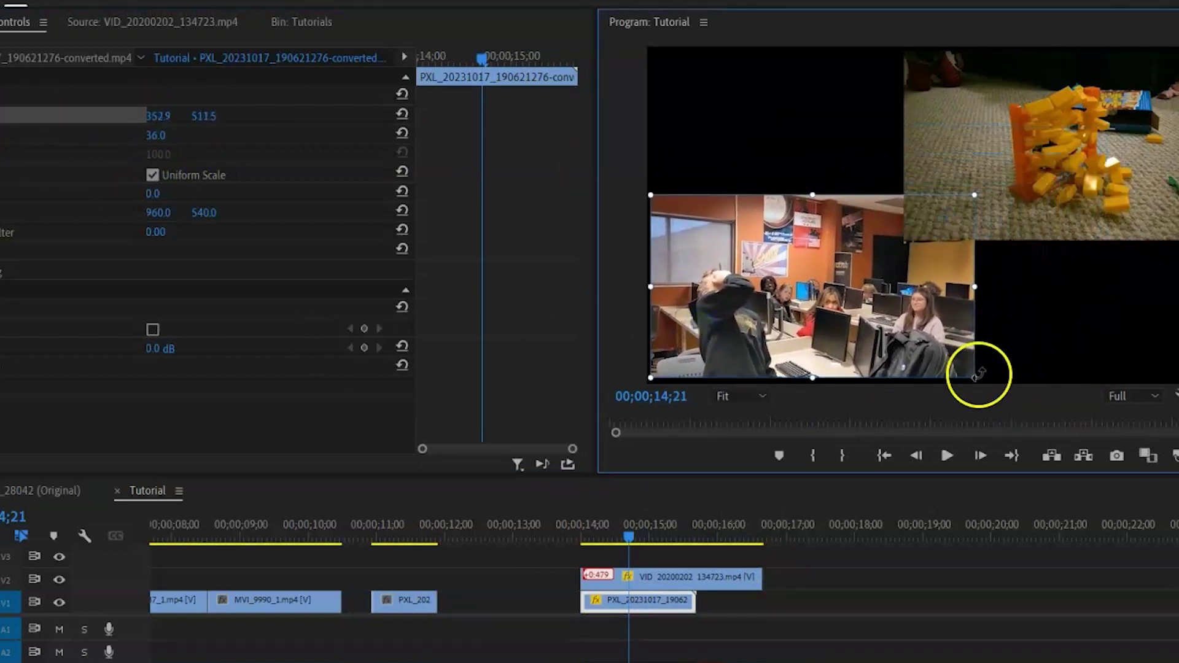
Play the layered clips from just before them to preview the result
left_click(572, 533)
key("space")
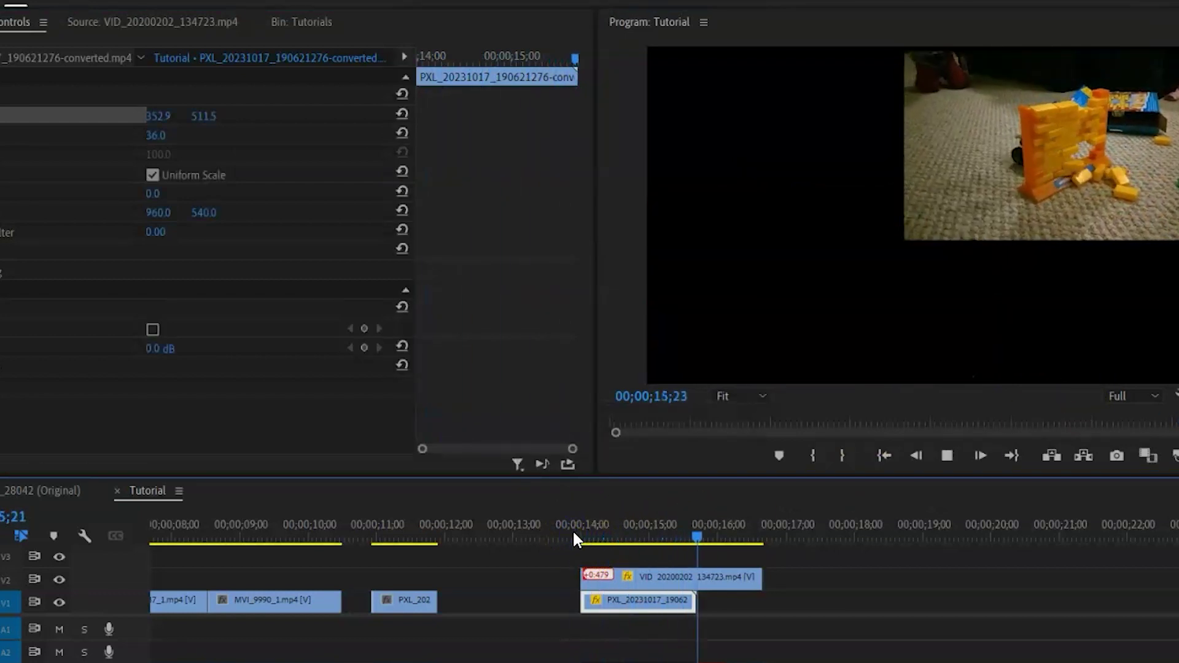
key("space")
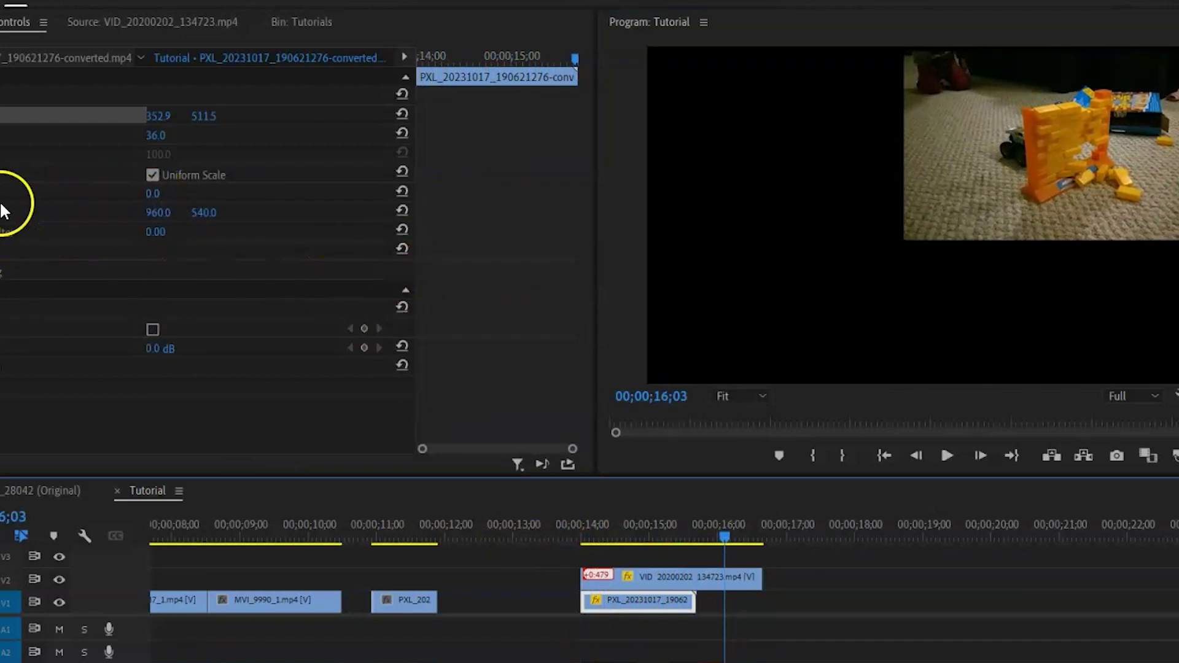
Close the gap and move the toy-wall clip from V2 down onto track V1
left_click(662, 576)
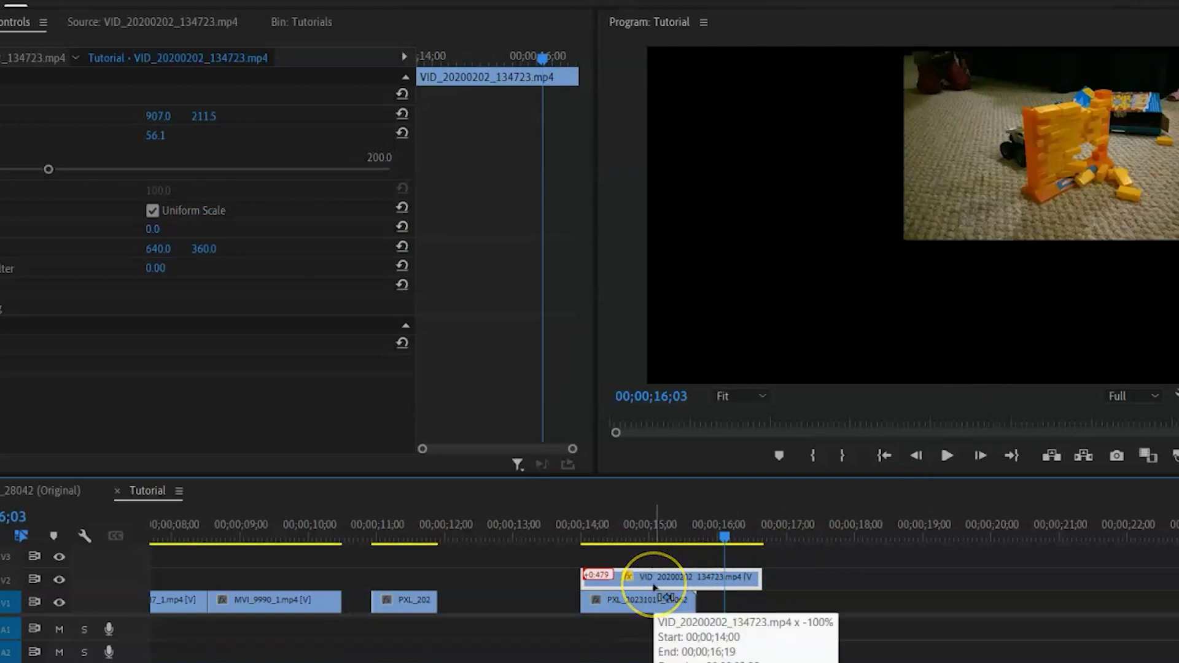
key("Delete")
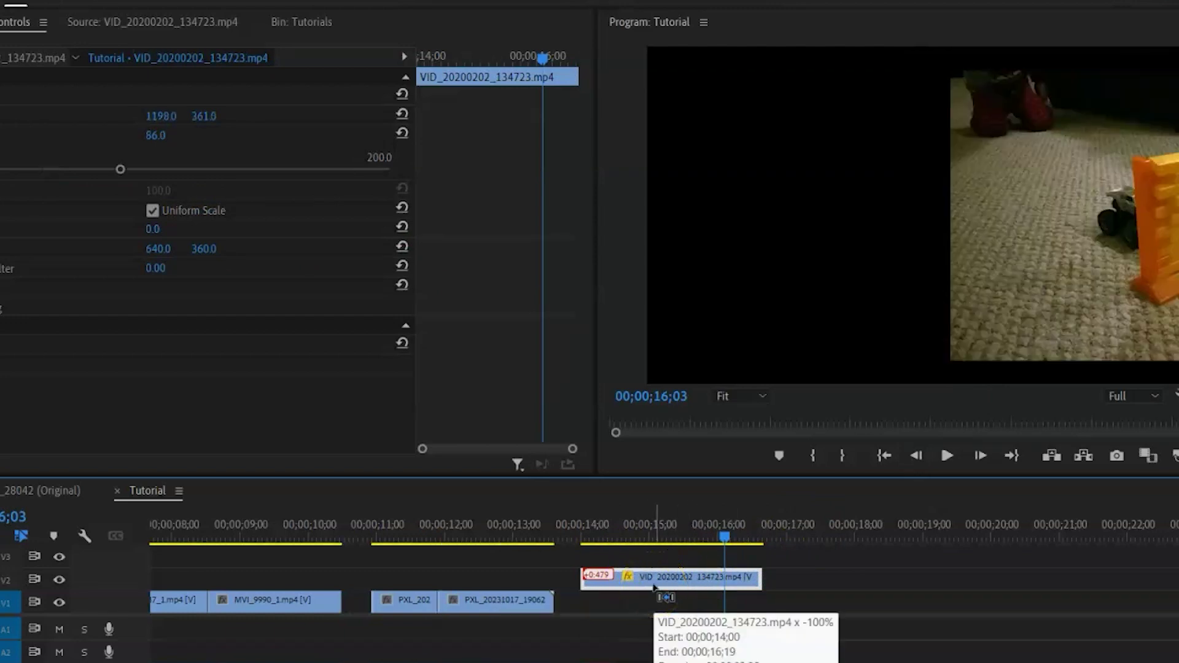
left_click_drag(653, 586, 654, 590)
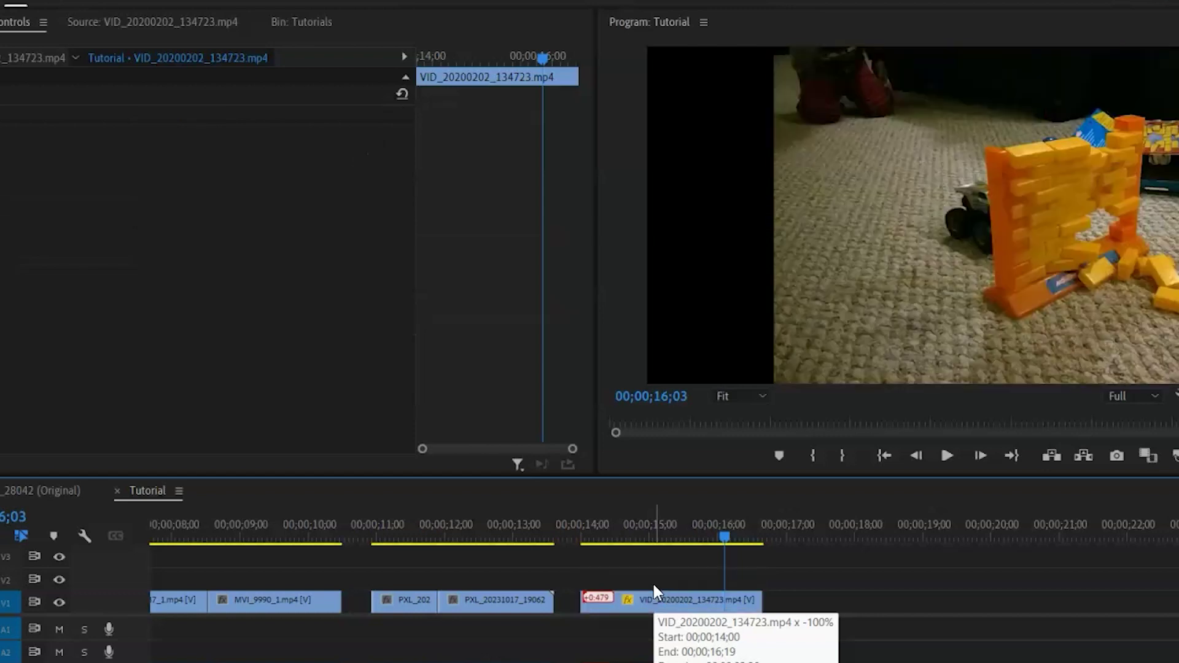
Rotate the toy-wall clip to exactly 180° so the Lego footage plays upside down
left_click(682, 605)
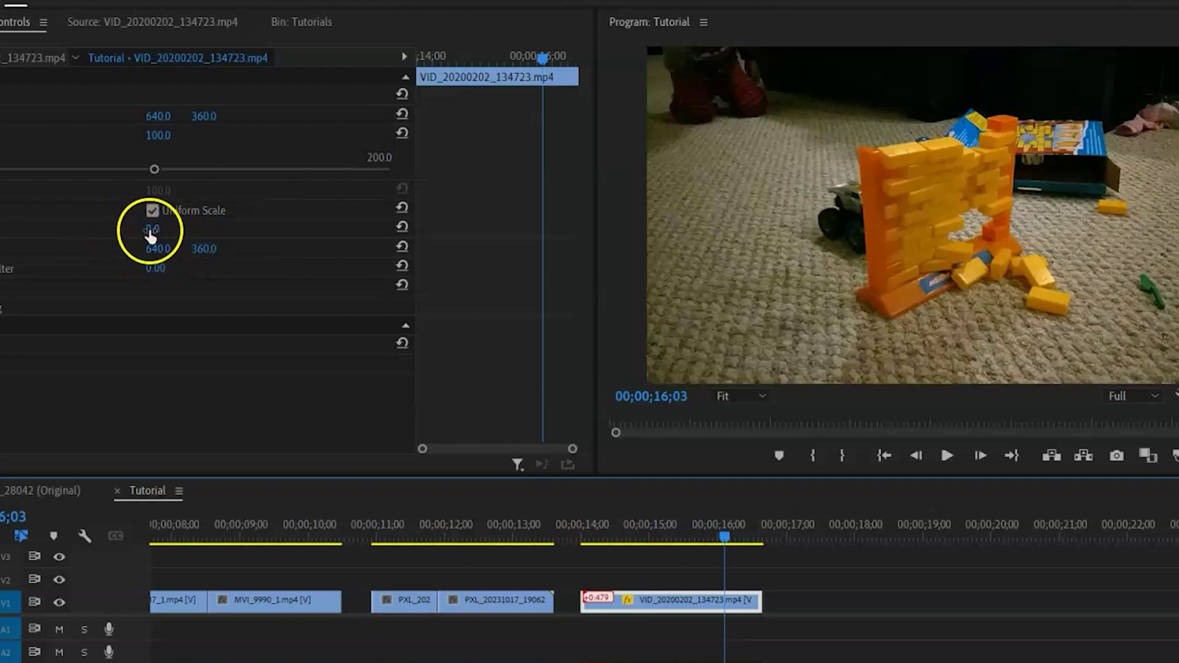
left_click_drag(152, 229, 323, 230)
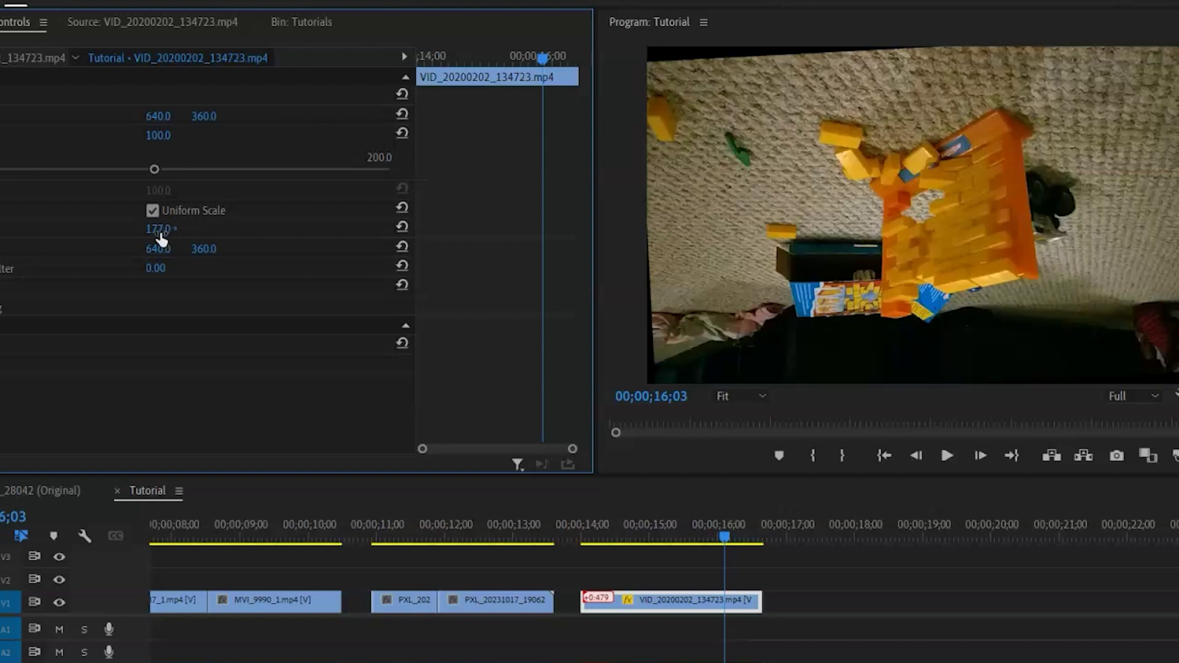
left_click(160, 238)
type("180")
key("Return")
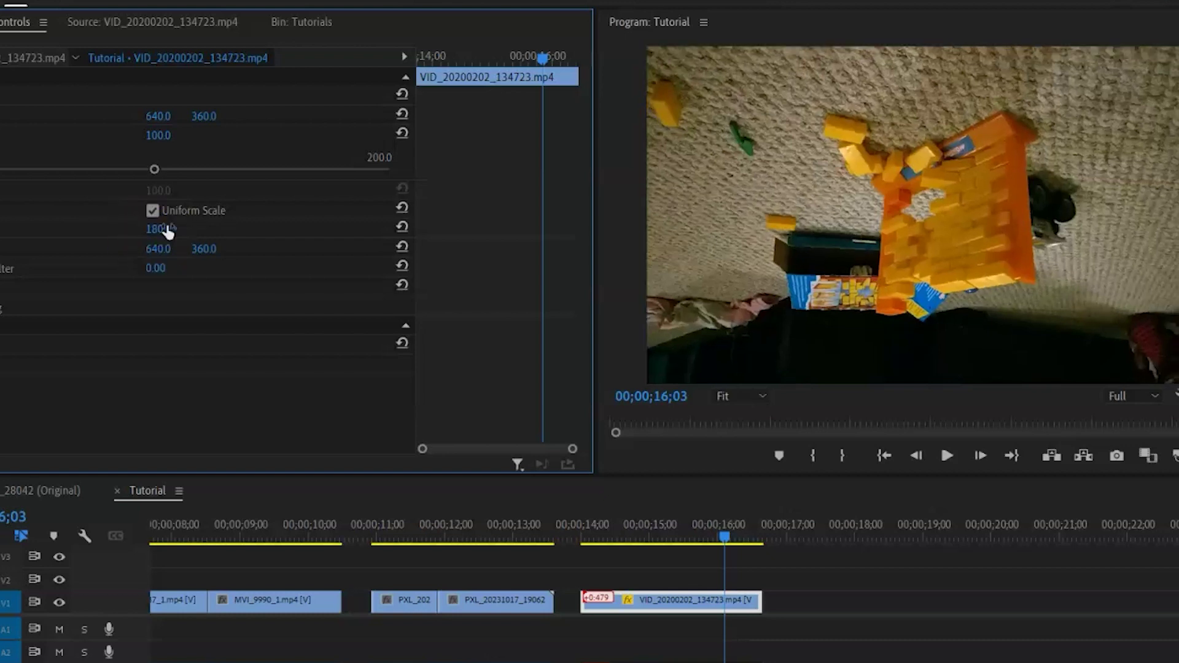
left_click(221, 415)
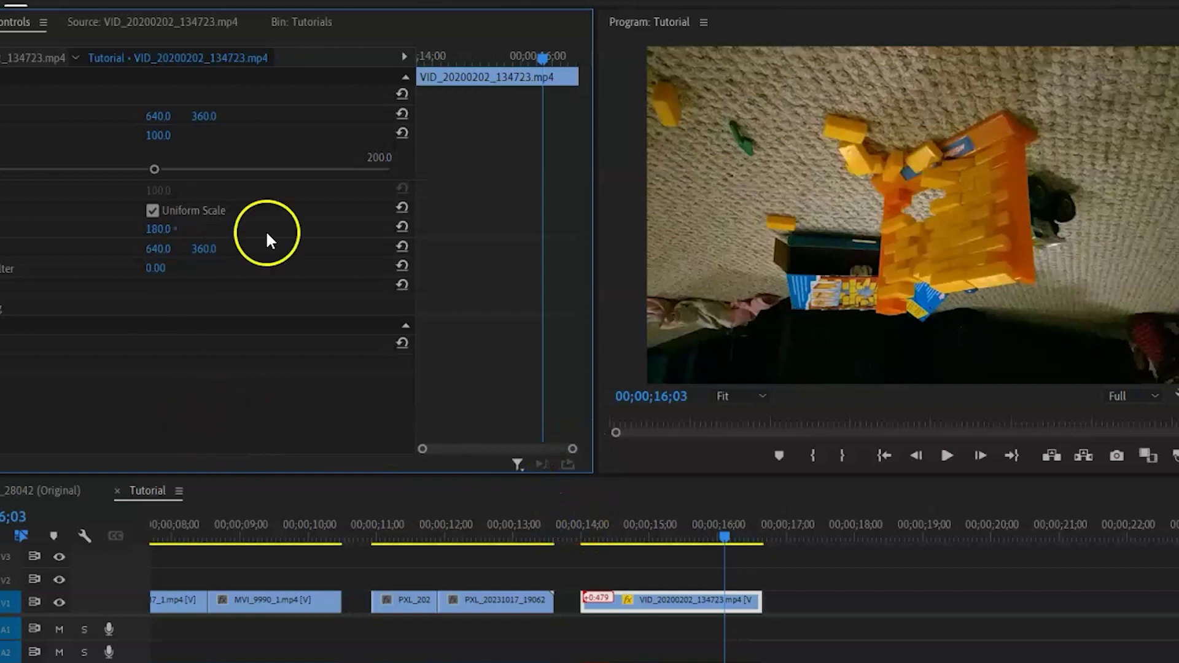
left_click_drag(157, 135, 298, 148)
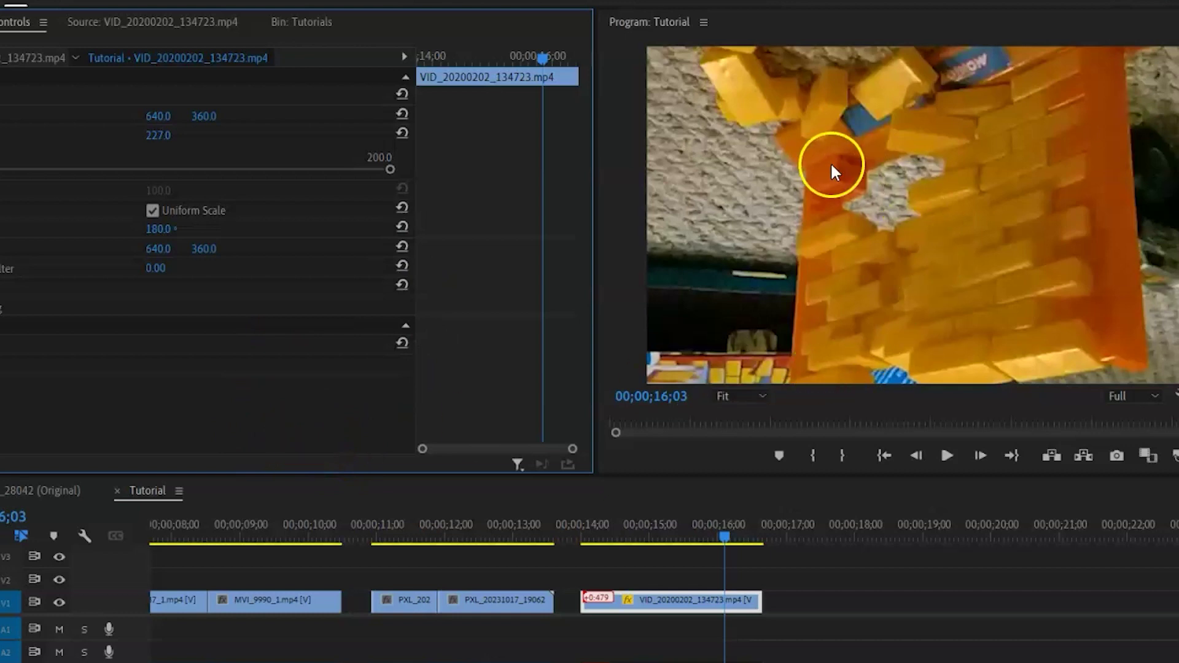
mouse_move(157, 133)
left_mouse_down()
mouse_move(308, 123)
mouse_move(37, 128)
mouse_move(172, 135)
left_mouse_up()
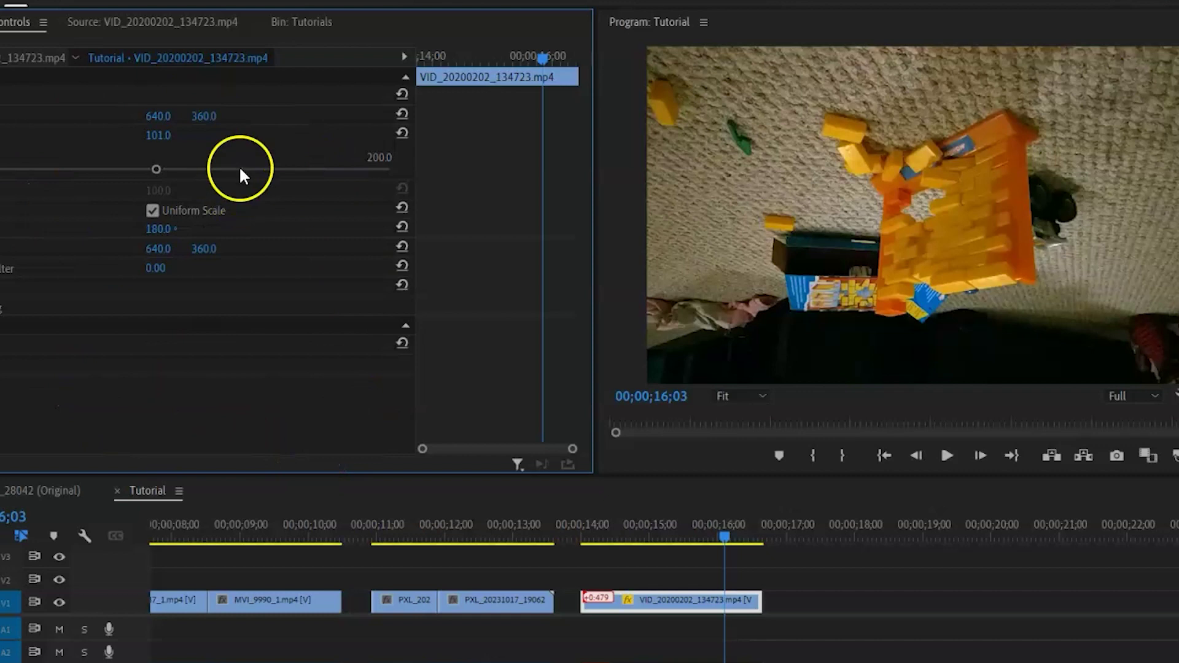
Select the PXL classroom clip and park the playhead at 11;14 inside it
left_click(408, 600)
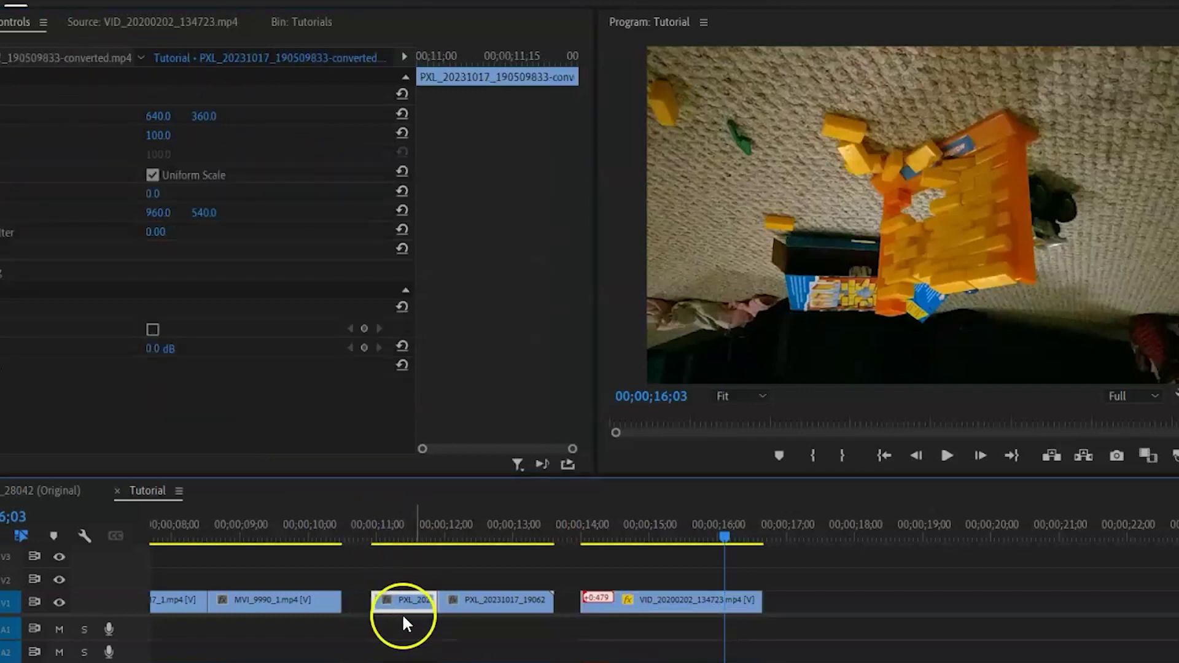
left_click(410, 539)
left_click(422, 597)
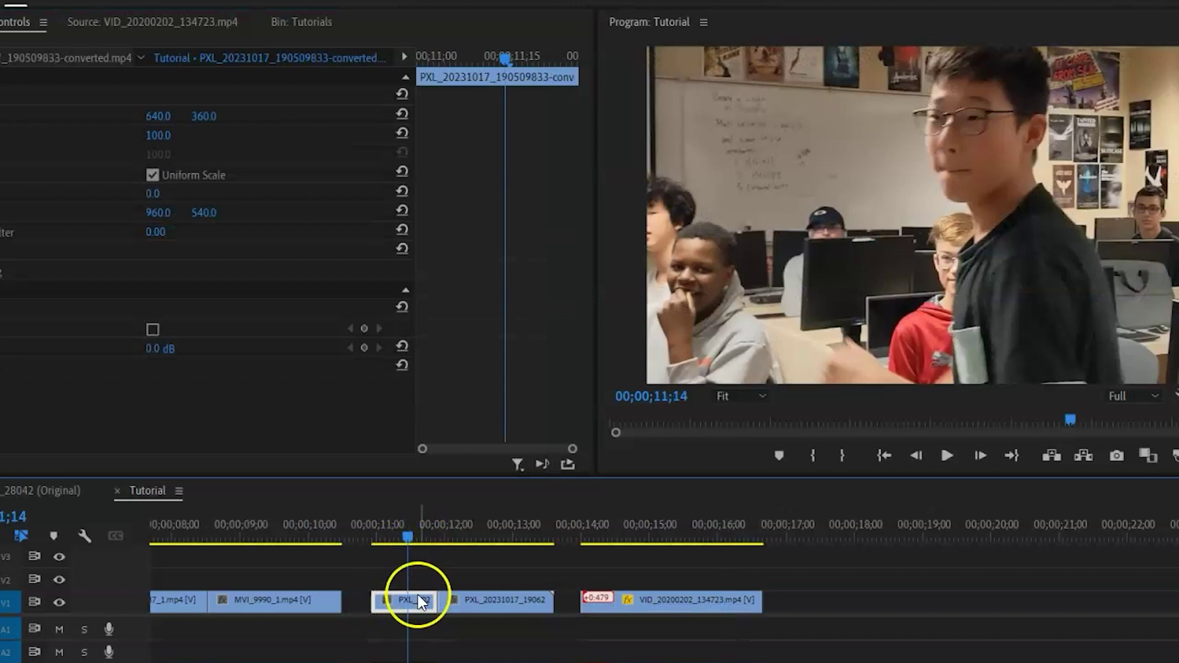
left_click(190, 509)
left_click(186, 163)
Zoom the classroom image to 167 and reframe it on the grey-hooded student
left_click_drag(157, 135, 468, 109)
left_click_drag(204, 116, 17, 112)
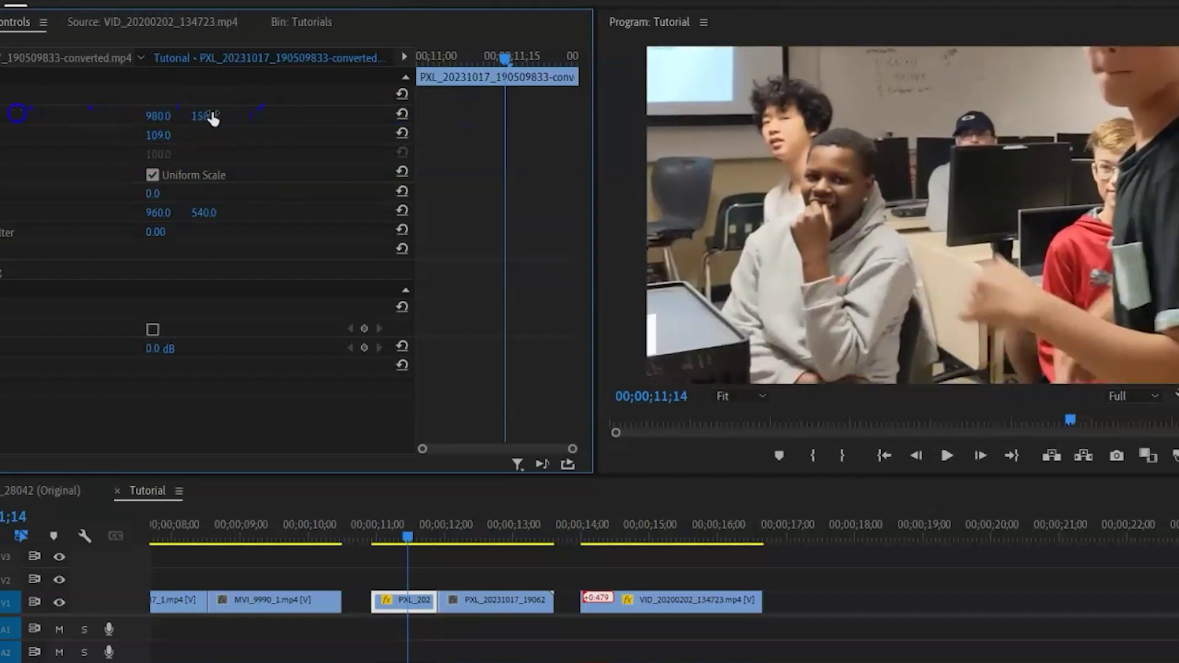
left_click_drag(161, 133, 45, 119)
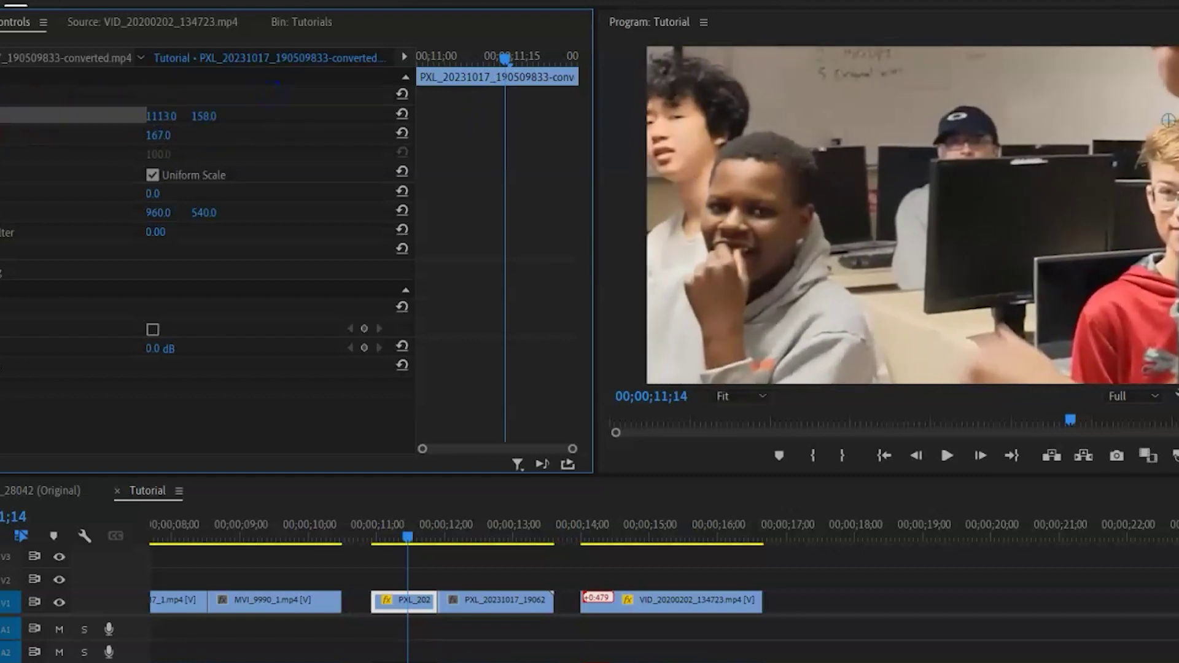
left_click_drag(903, 297, 927, 265)
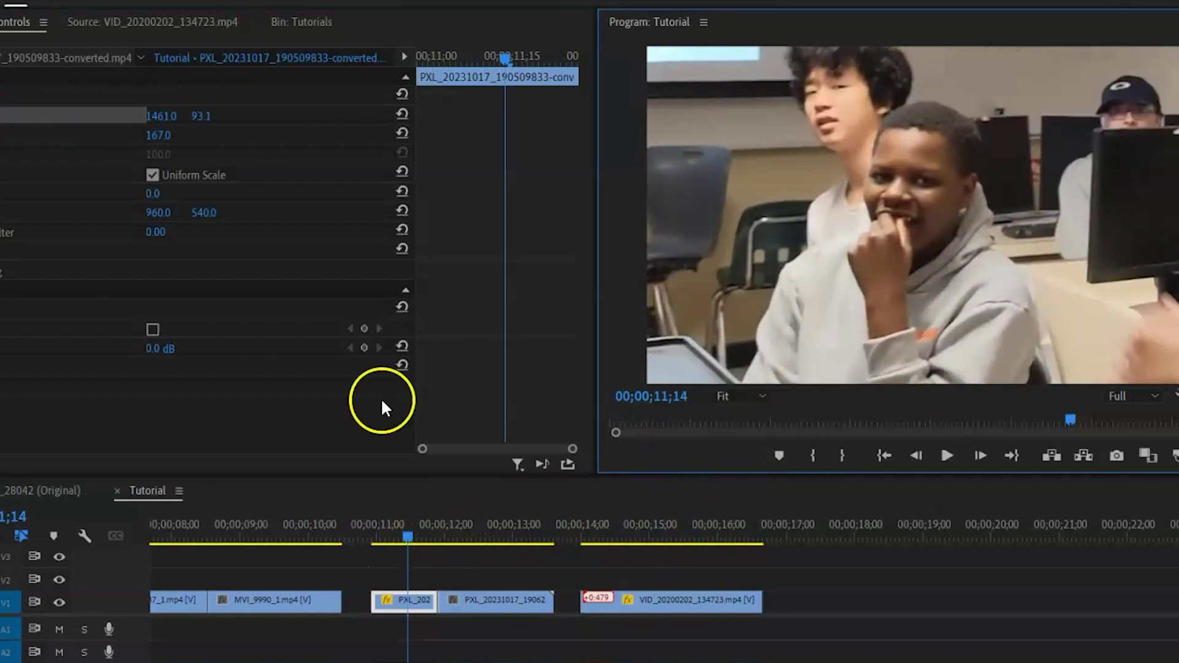
Tilt the classroom image 14° and reposition it to 1584.9, 242.6
left_click(154, 194)
left_click_drag(154, 193, 165, 195)
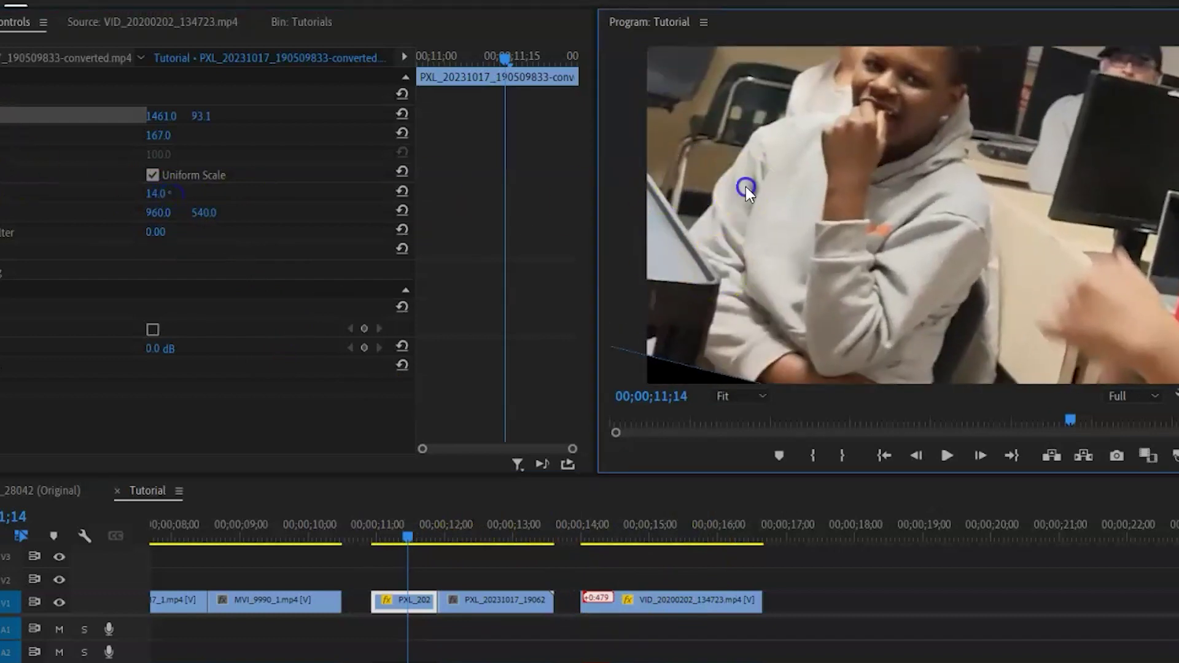
left_click_drag(746, 186, 803, 258)
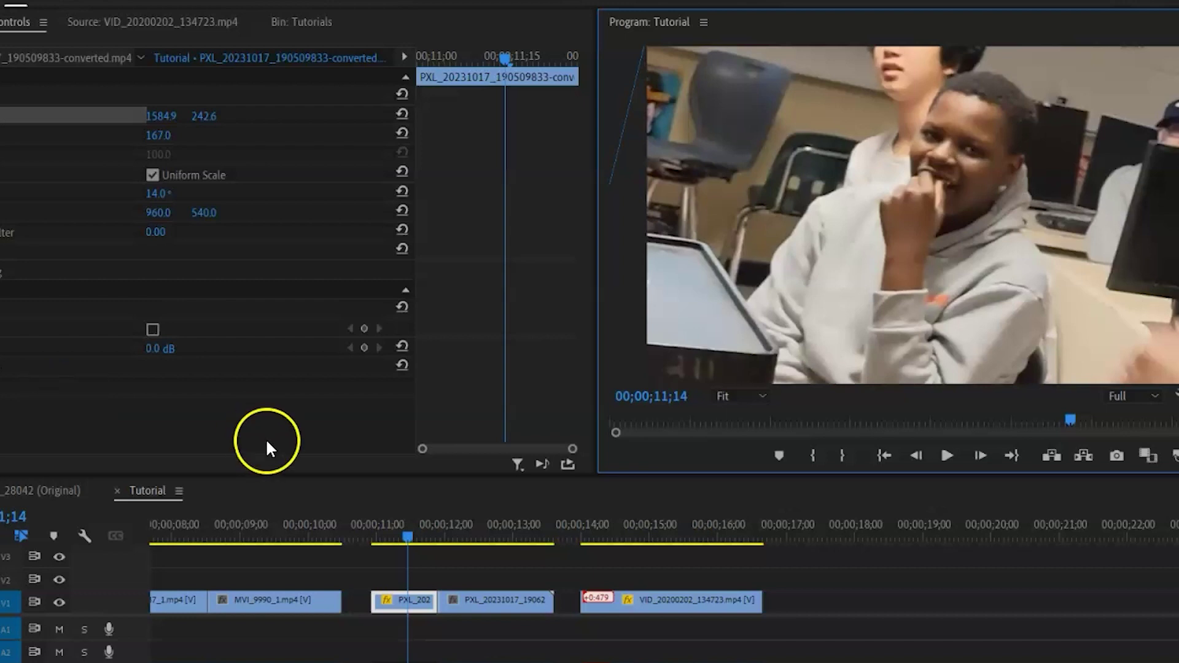
Deselect the classroom clip and move the playhead to 00;00;14;01 on the upside-down toy-wall clip
left_click(584, 539)
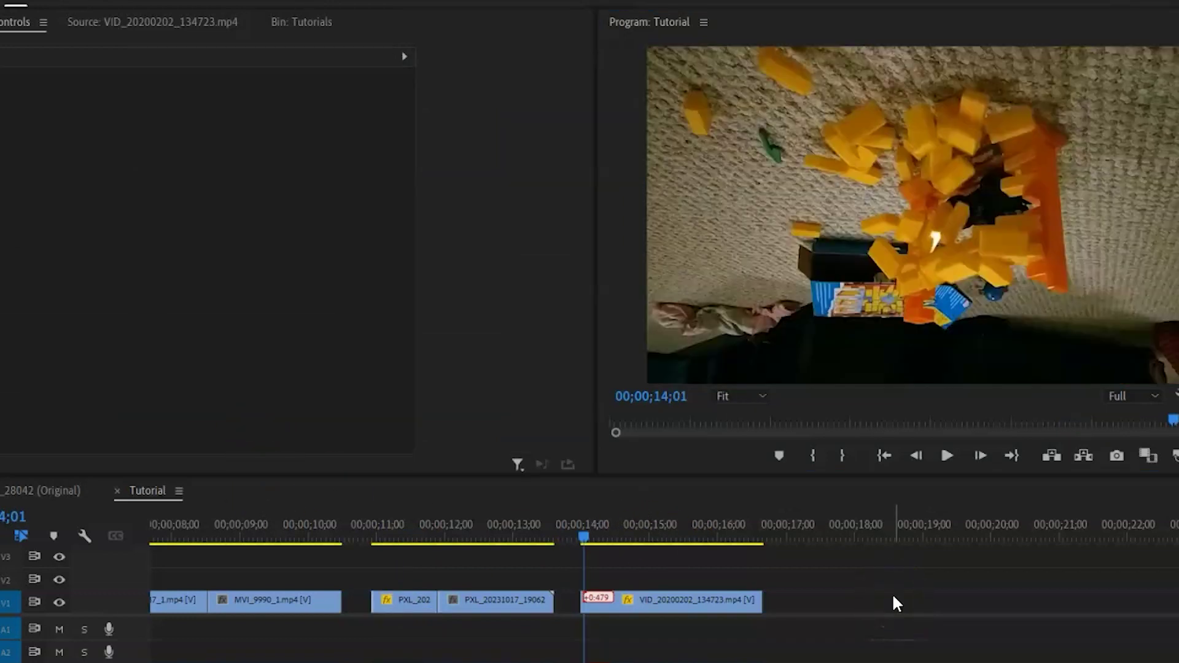
left_click(778, 632)
left_click(763, 594)
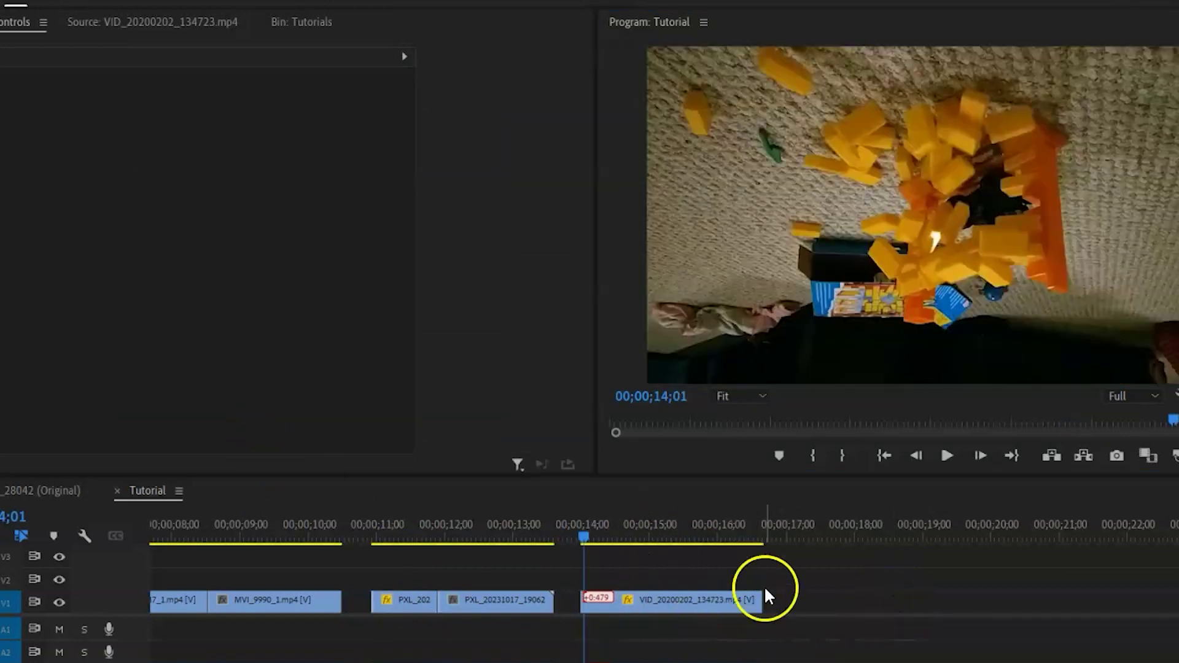
left_click(692, 619)
left_click(729, 636)
left_click(680, 633)
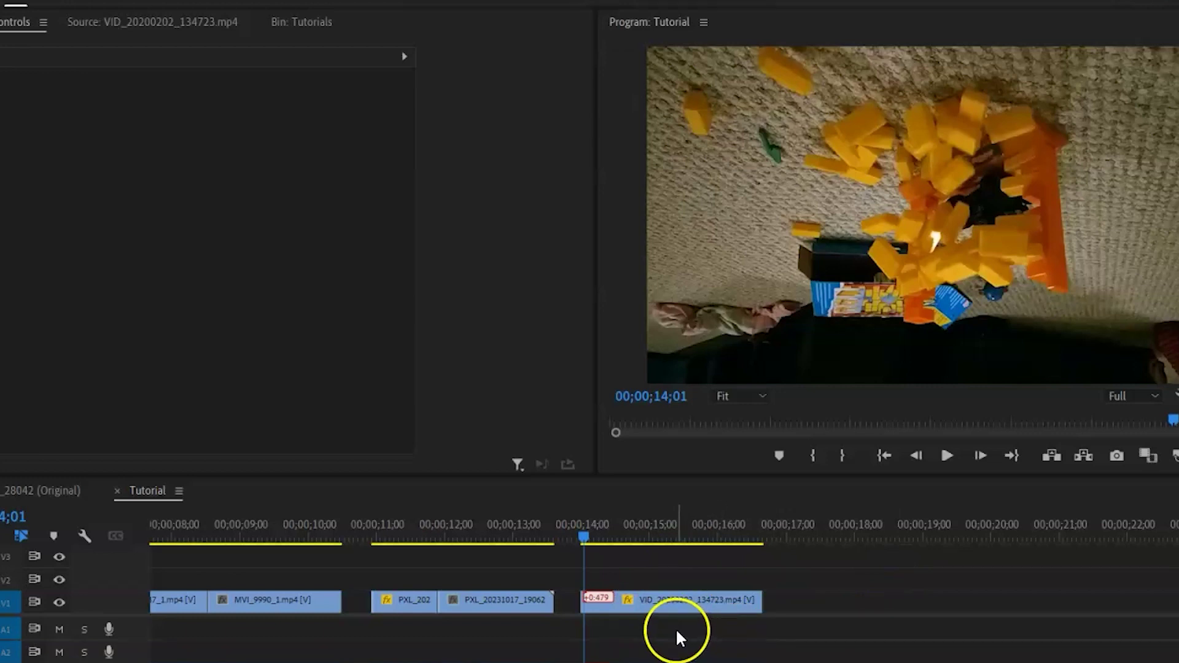